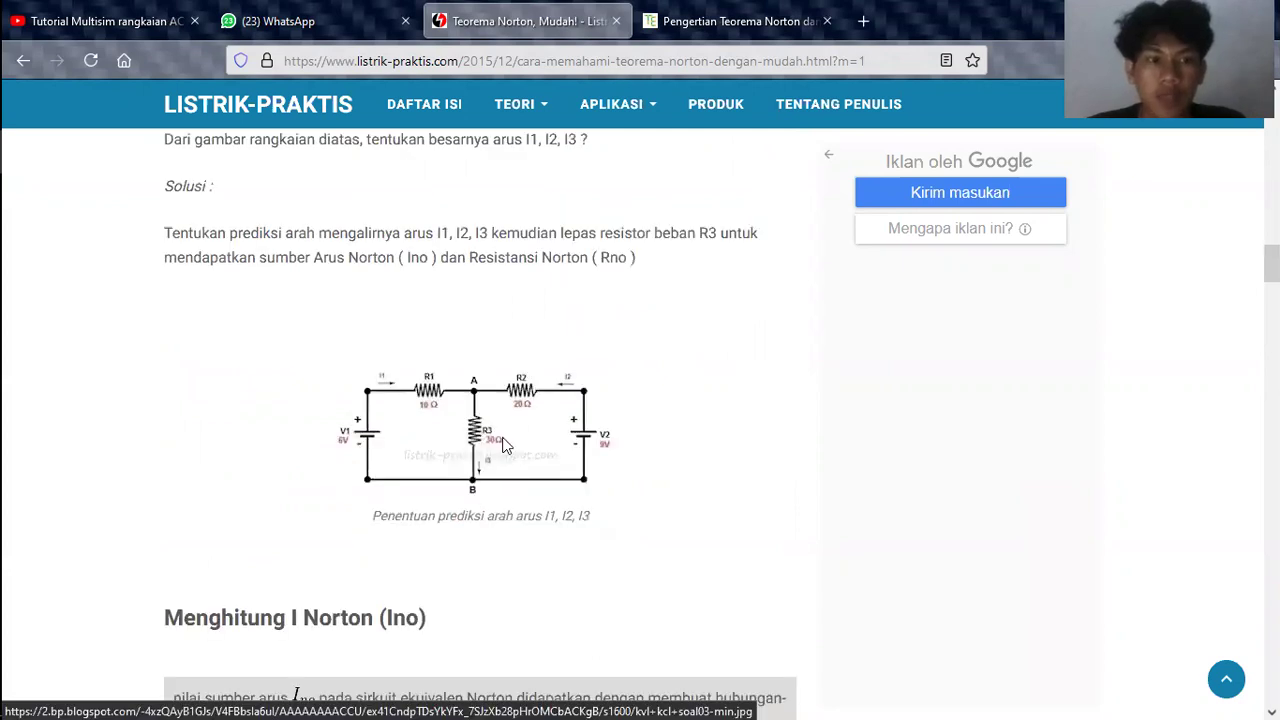
Step: Read the article's section on calculating the Norton current (Ino), including its short-circuited A–B diagram and formula
scroll(503, 440, "down", 2)
scroll(497, 410, "down", 2)
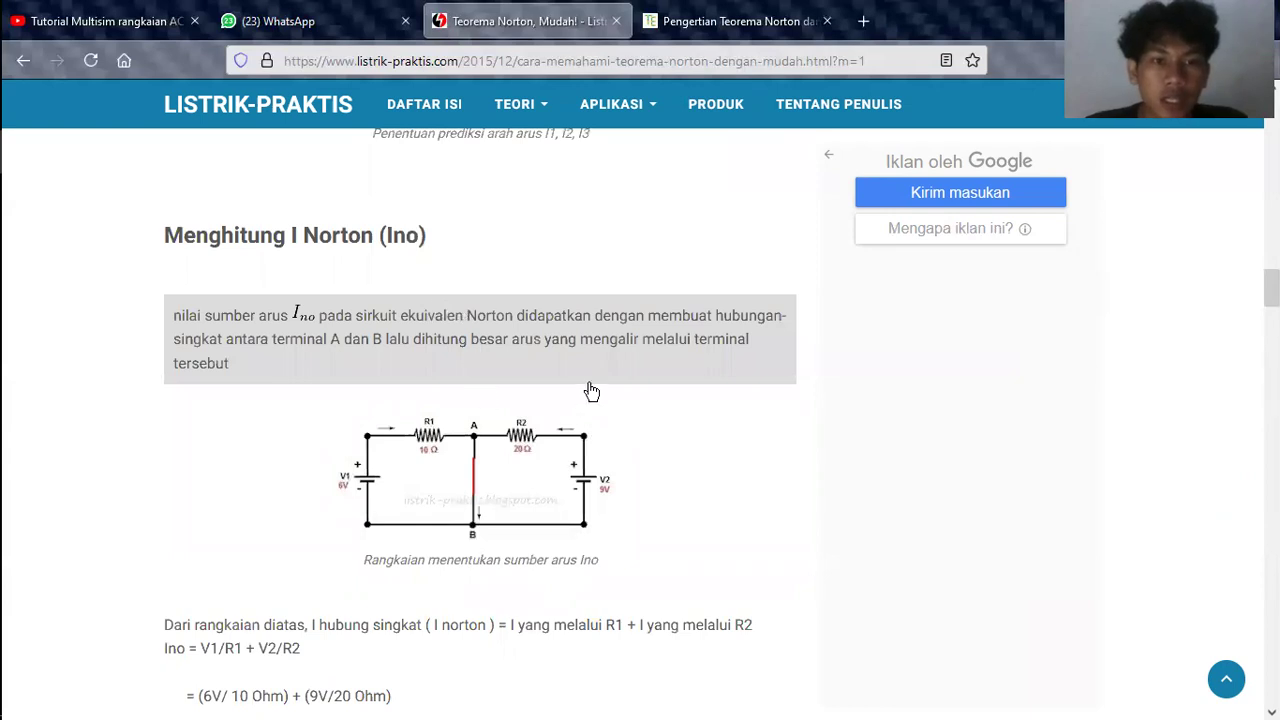
scroll(500, 385, "down", 1)
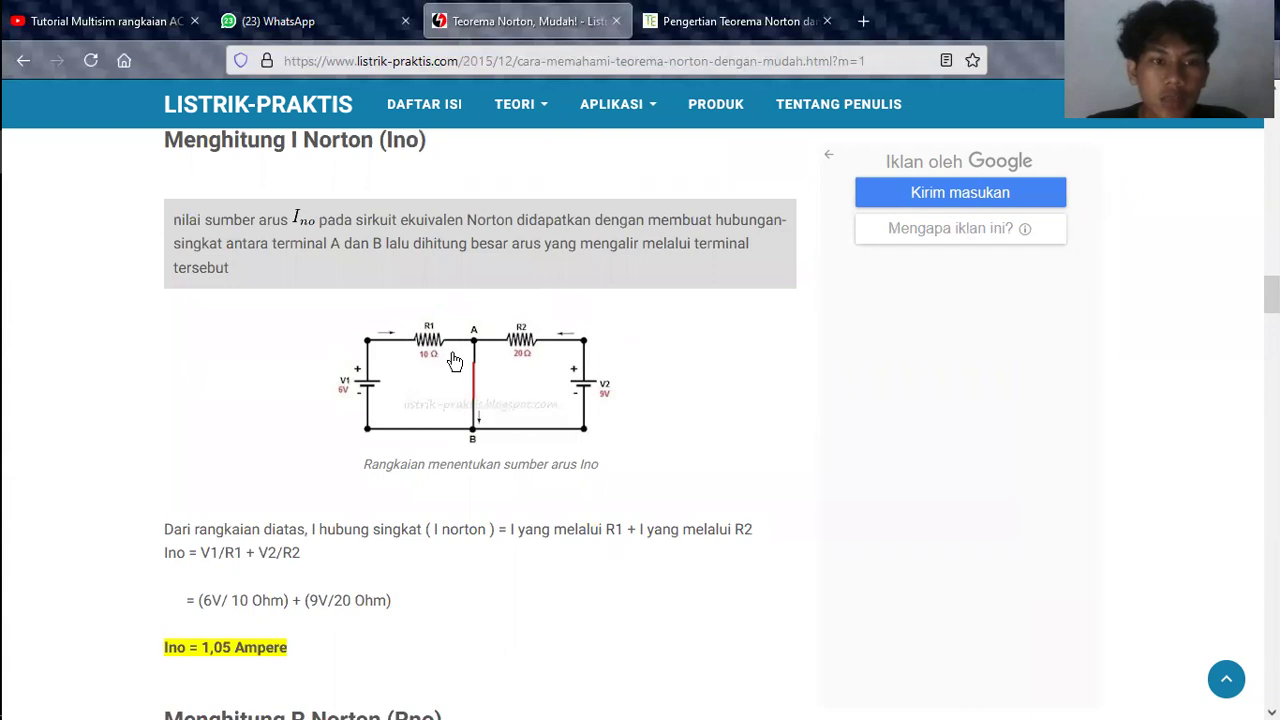
scroll(505, 472, "down", 1)
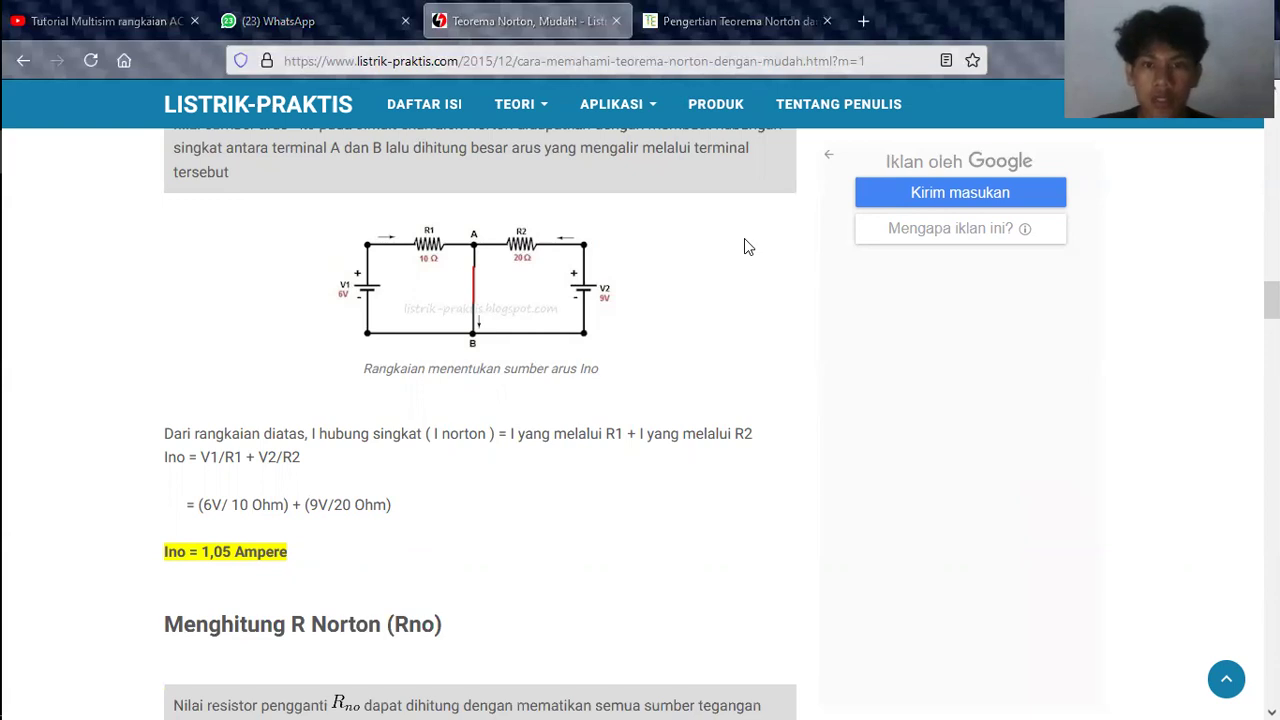
Step: Switch to Multisim, open Design1 and place a multimeter between points A and B of the R1–R2 circuit, rotated 90° clockwise
key("alt+Tab")
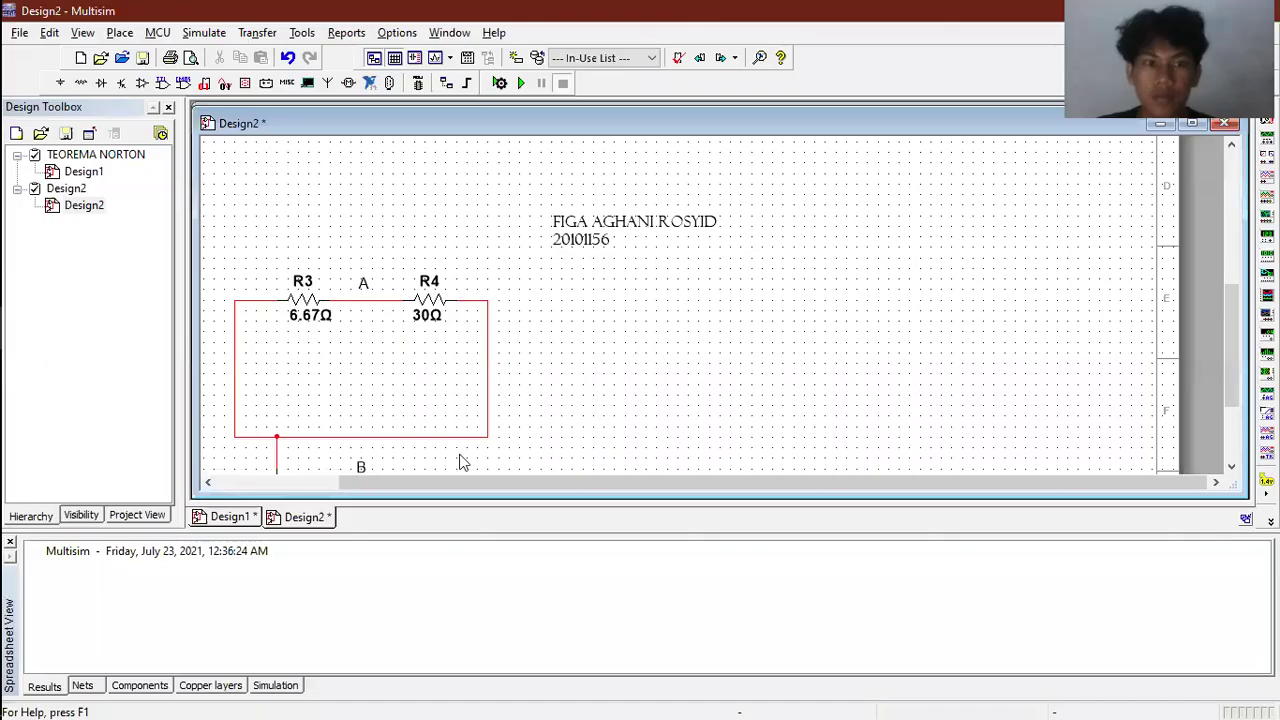
left_click(229, 517)
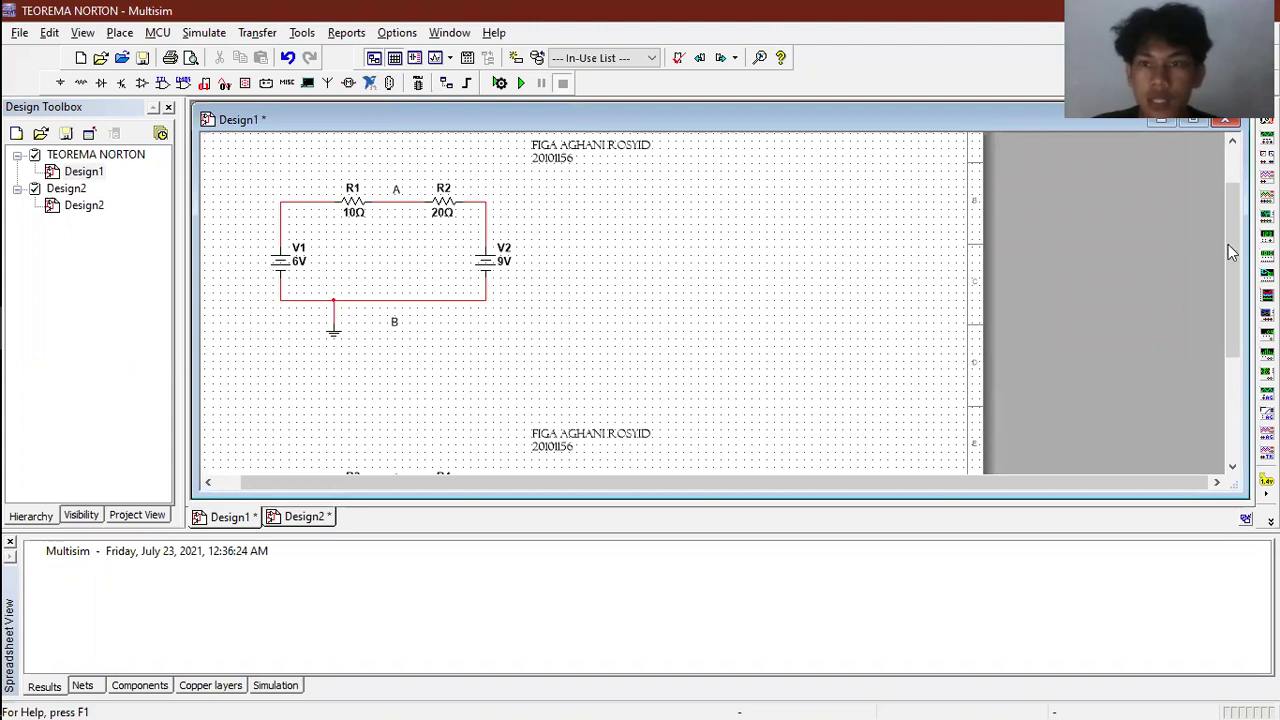
left_click_drag(1228, 246, 1228, 216)
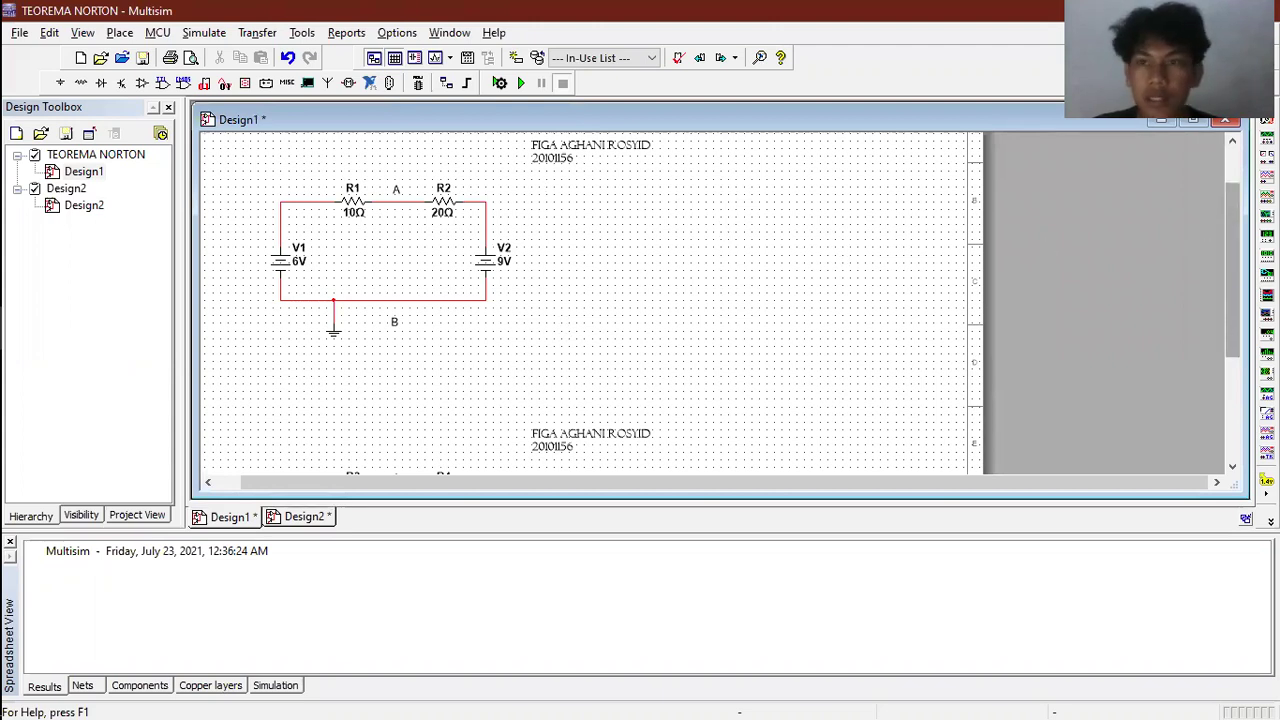
left_click(1267, 121)
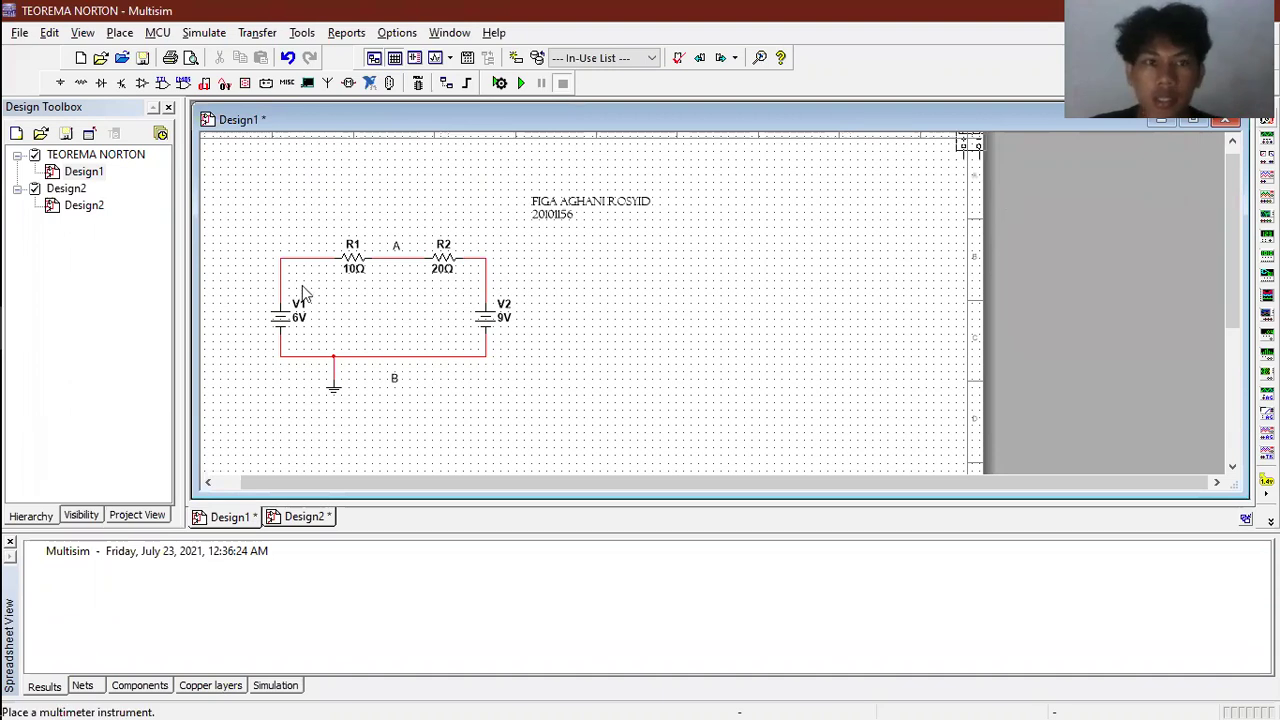
left_click(418, 305)
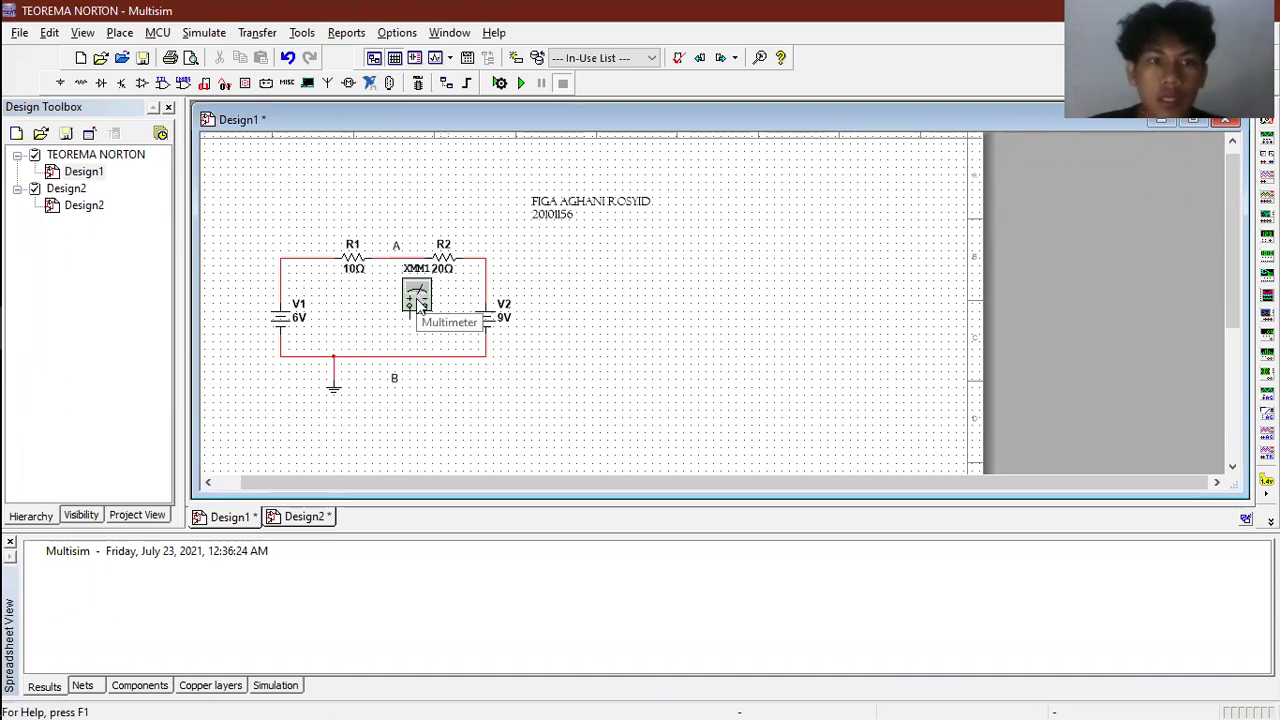
right_click(418, 305)
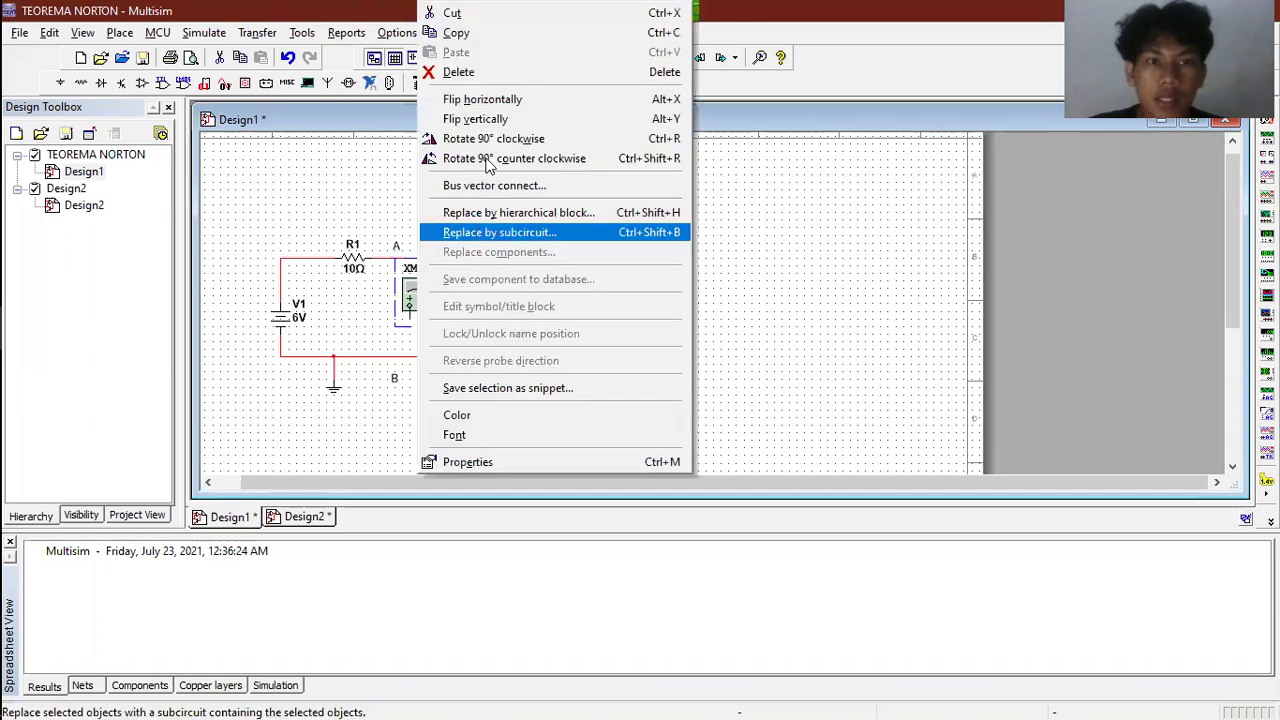
left_click(426, 314)
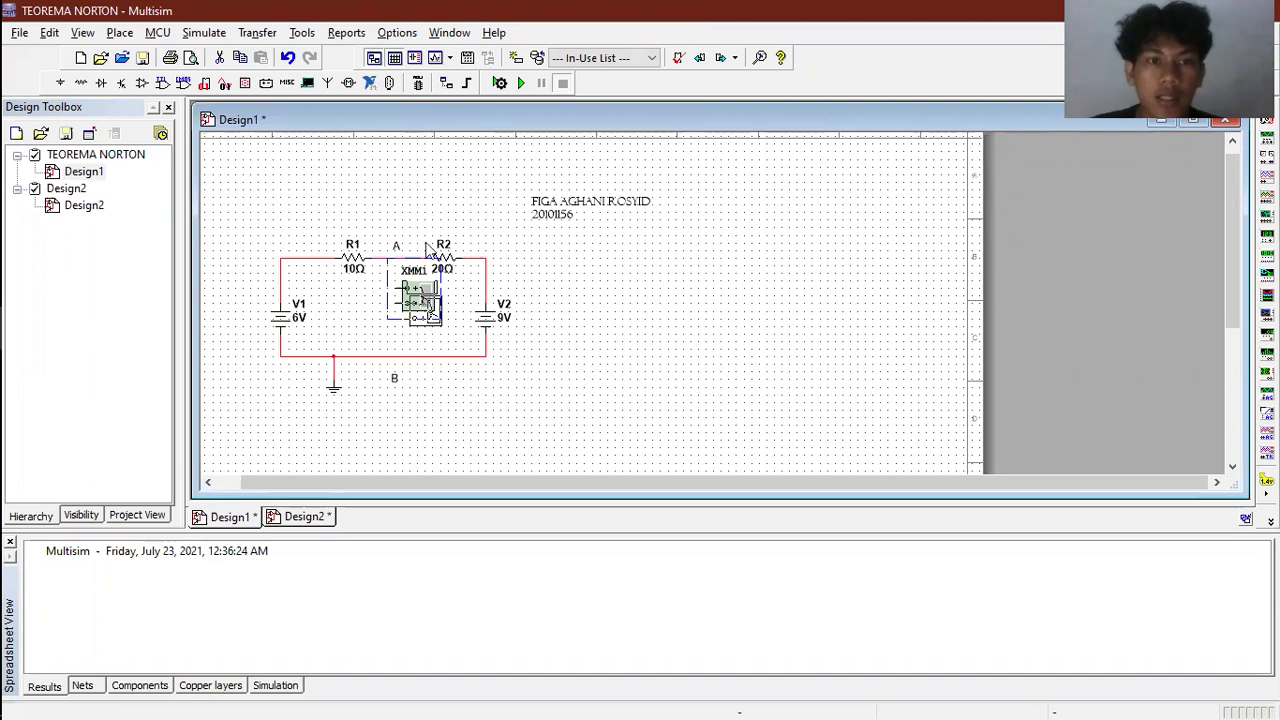
Step: Wire the multimeter's positive terminal to the wire at A and its negative terminal to the wire at B
left_click(401, 306)
left_click(397, 262)
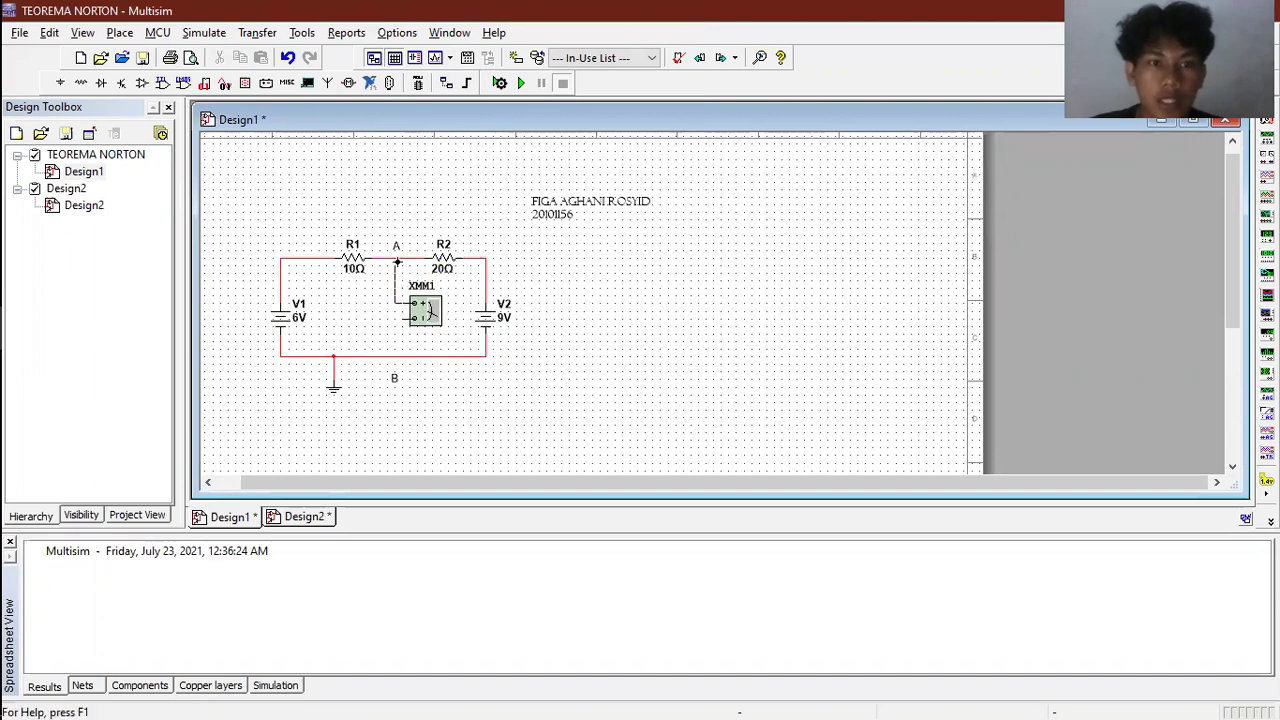
left_click(396, 353)
left_click(396, 354)
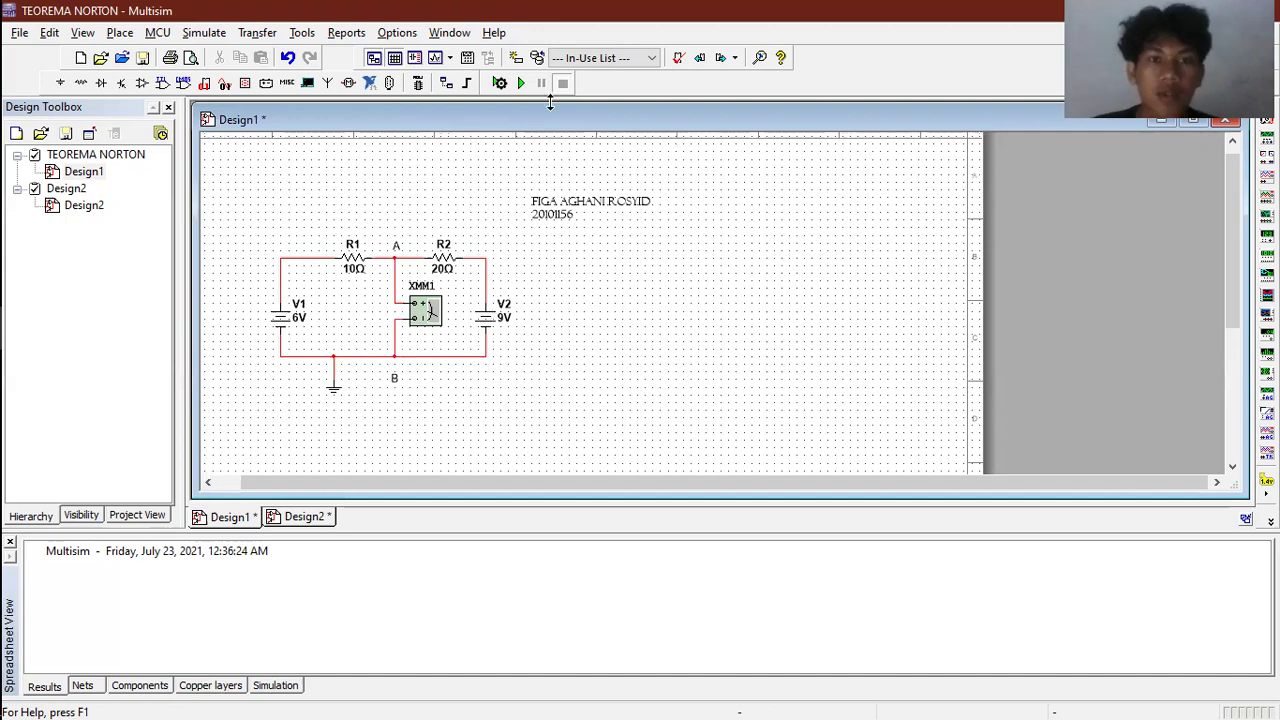
Step: Run the simulation and set multimeter XMM1 to current mode to measure the Norton current
left_click(521, 84)
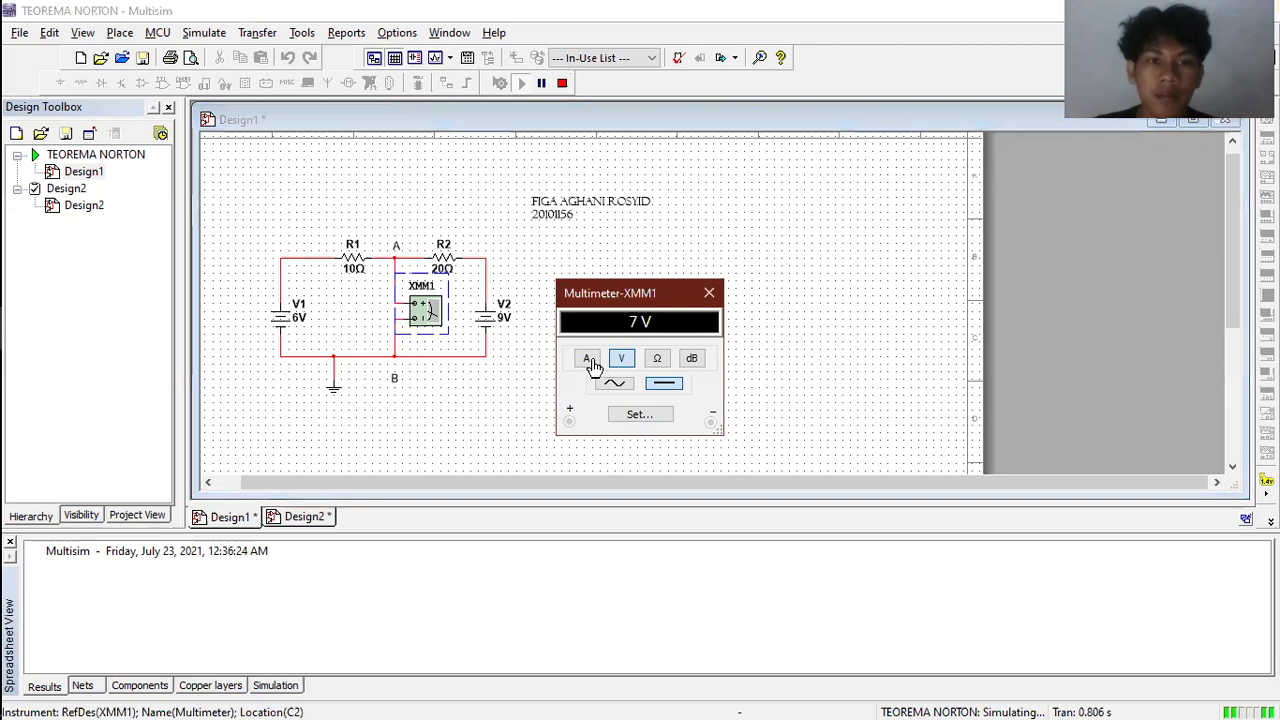
left_click(589, 360)
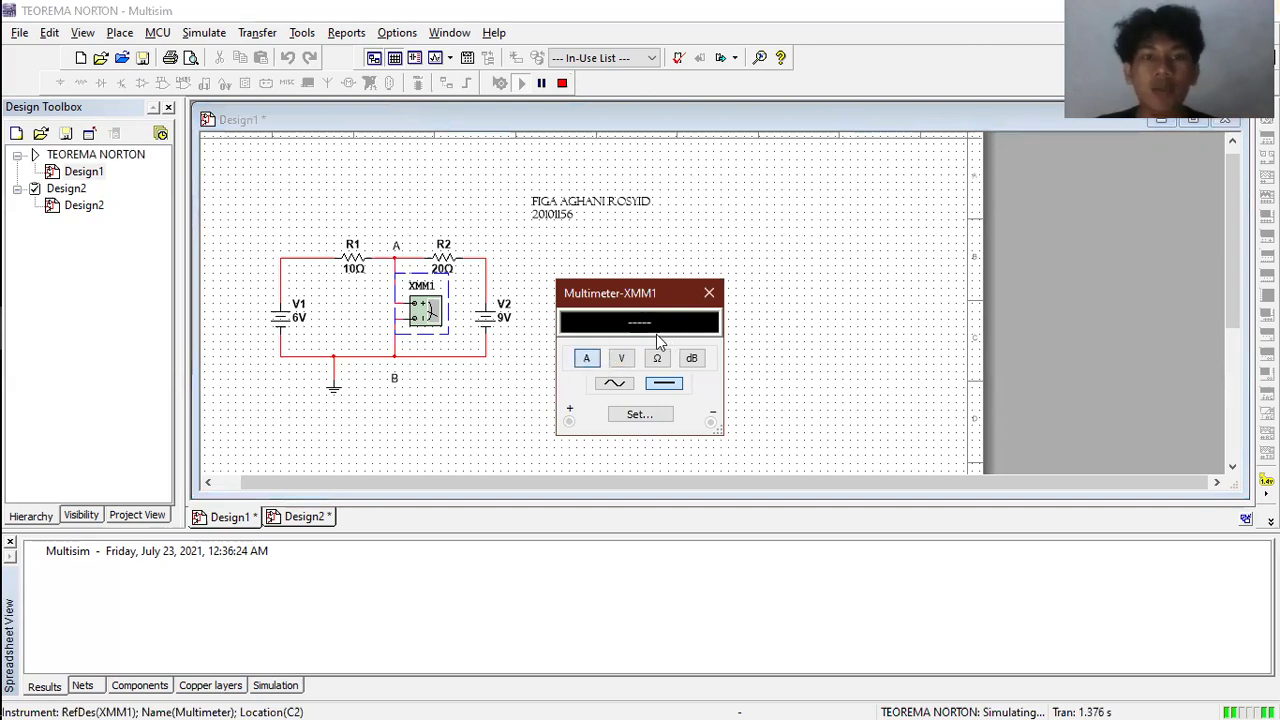
left_click(643, 85)
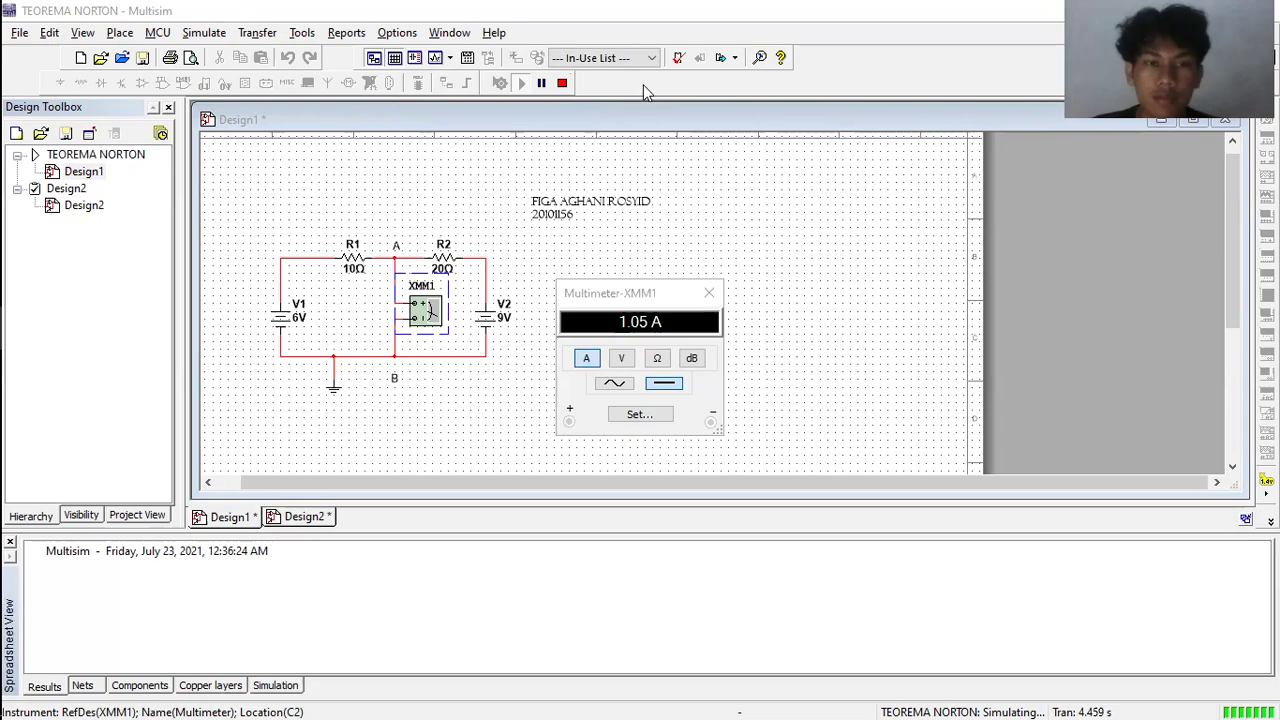
Step: Switch to the browser article, compare its Ino result and read the section on calculating the Norton resistance (Rno)
key("alt+Tab")
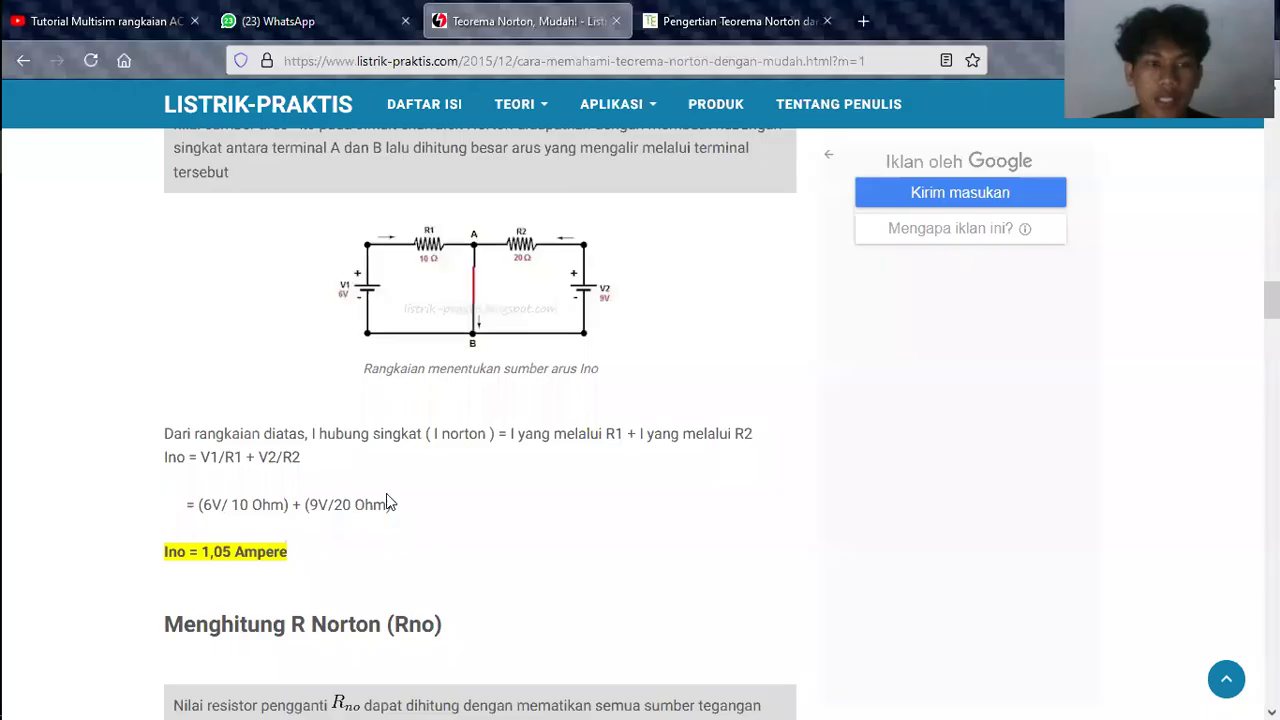
scroll(277, 486, "down", 1)
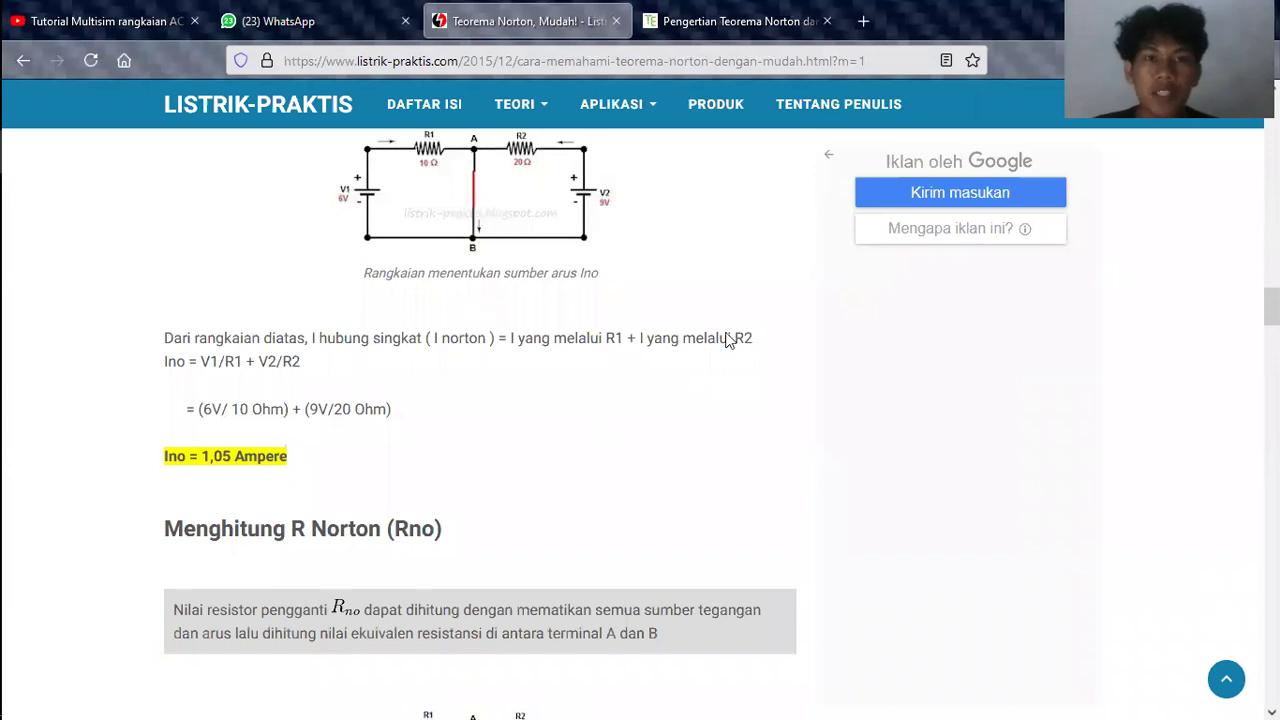
scroll(728, 340, "down", 2)
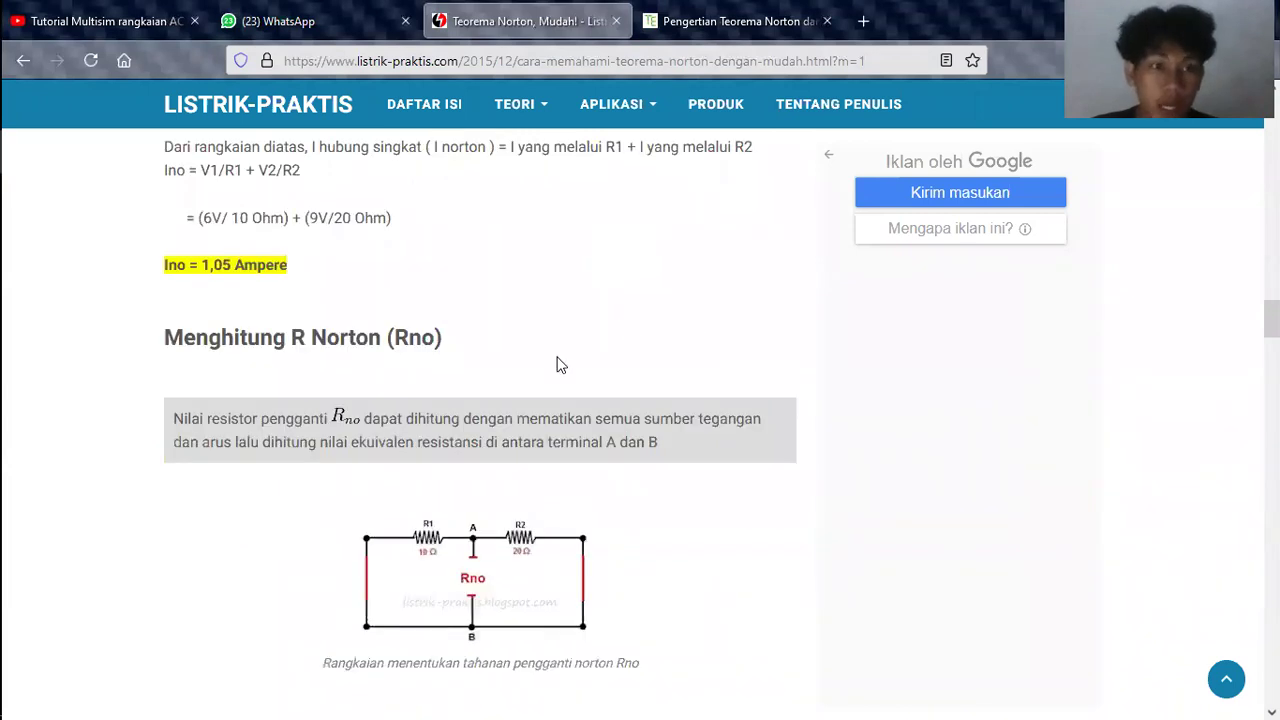
scroll(560, 365, "down", 1)
scroll(560, 365, "down", 1)
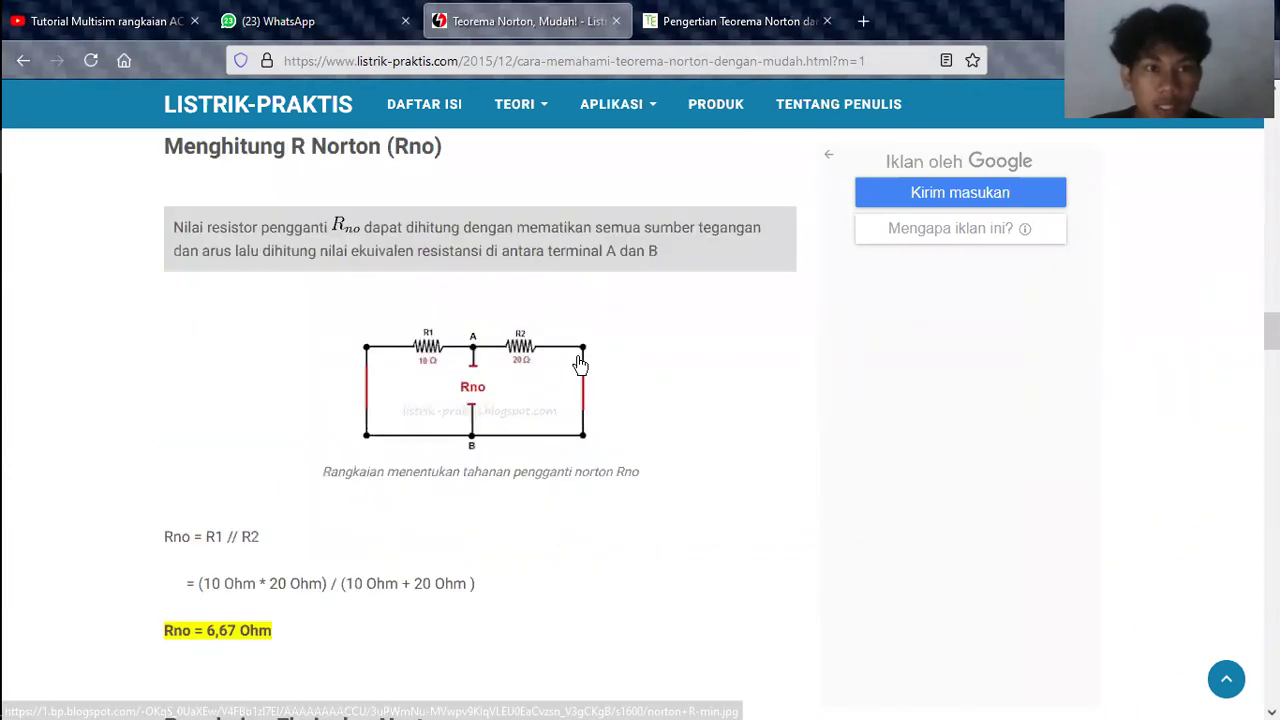
scroll(586, 437, "down", 1)
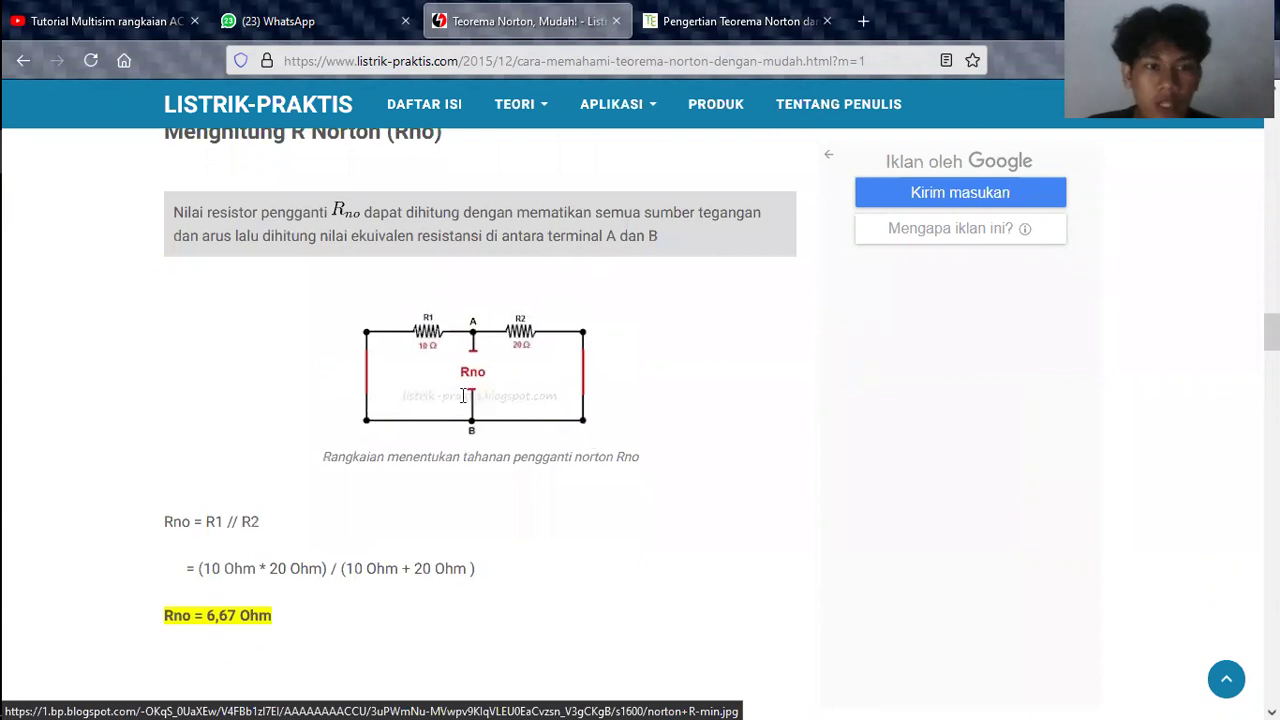
scroll(463, 396, "down", 2)
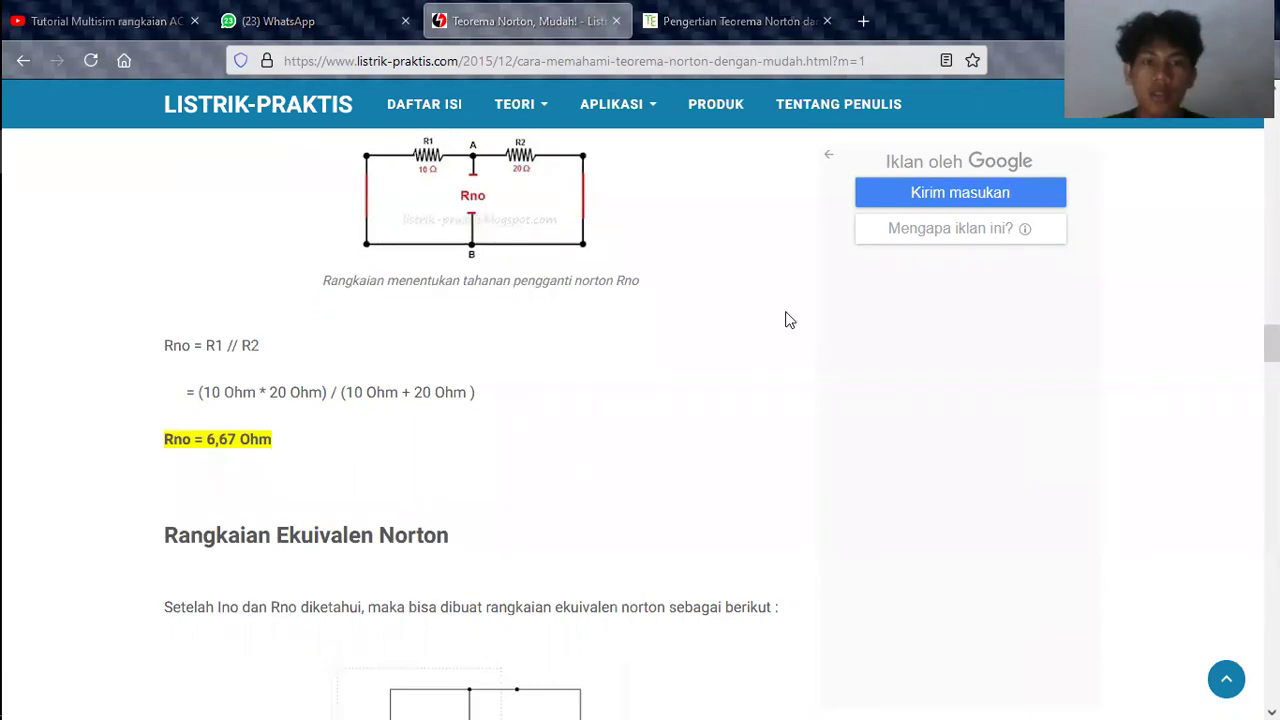
Step: Switch to Multisim and place a second multimeter between A and B of the R3–R4 circuit, rotated 90° clockwise
key("alt+Tab")
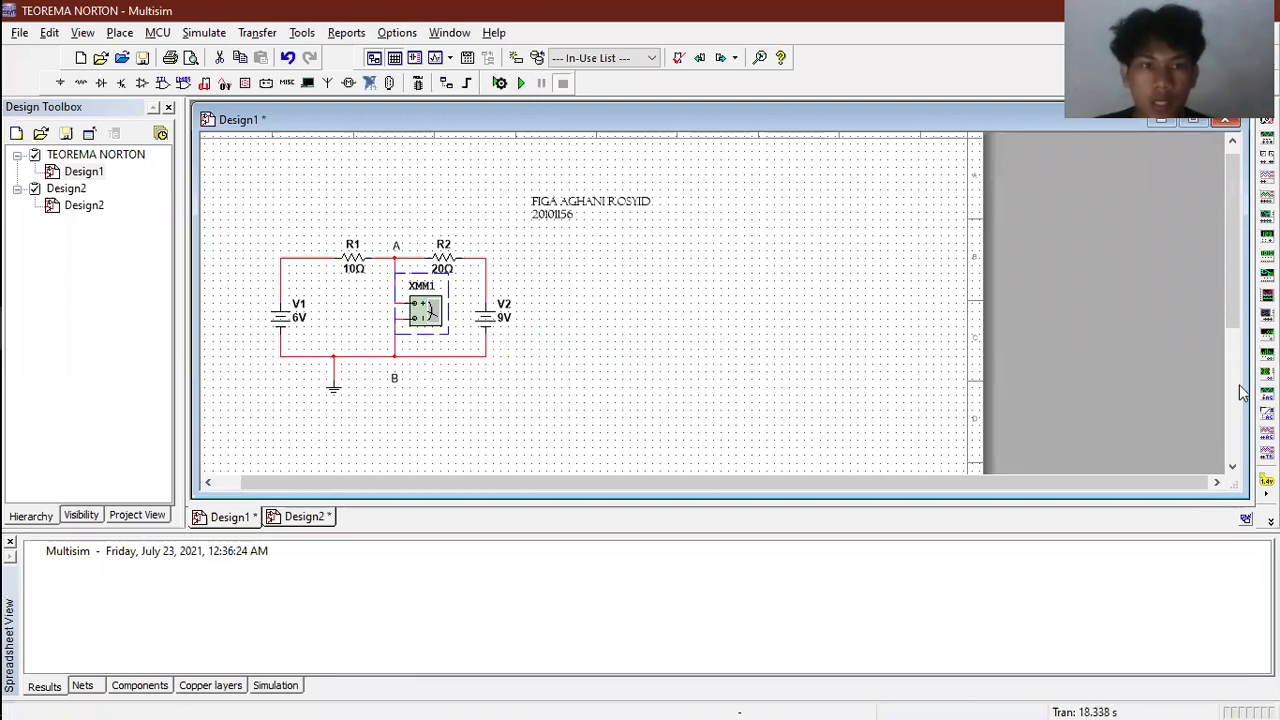
scroll(590, 300, "down", 3)
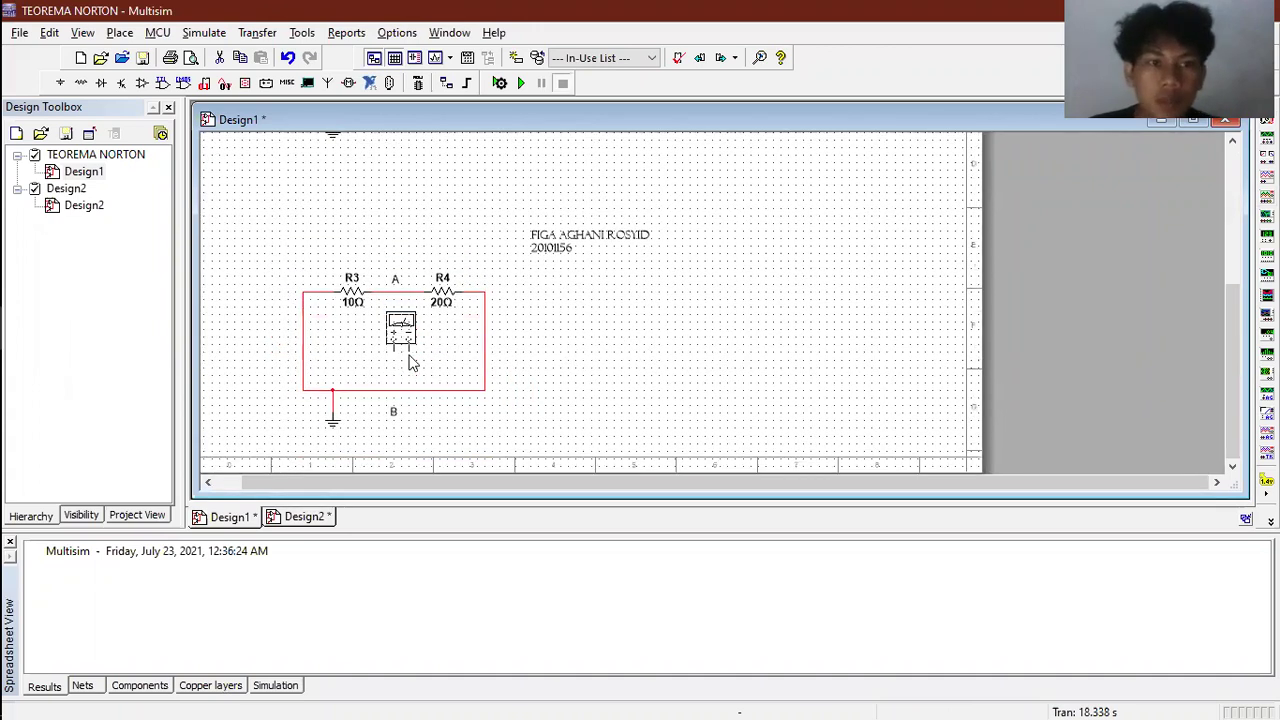
left_click(410, 350)
left_click_drag(406, 345, 407, 337)
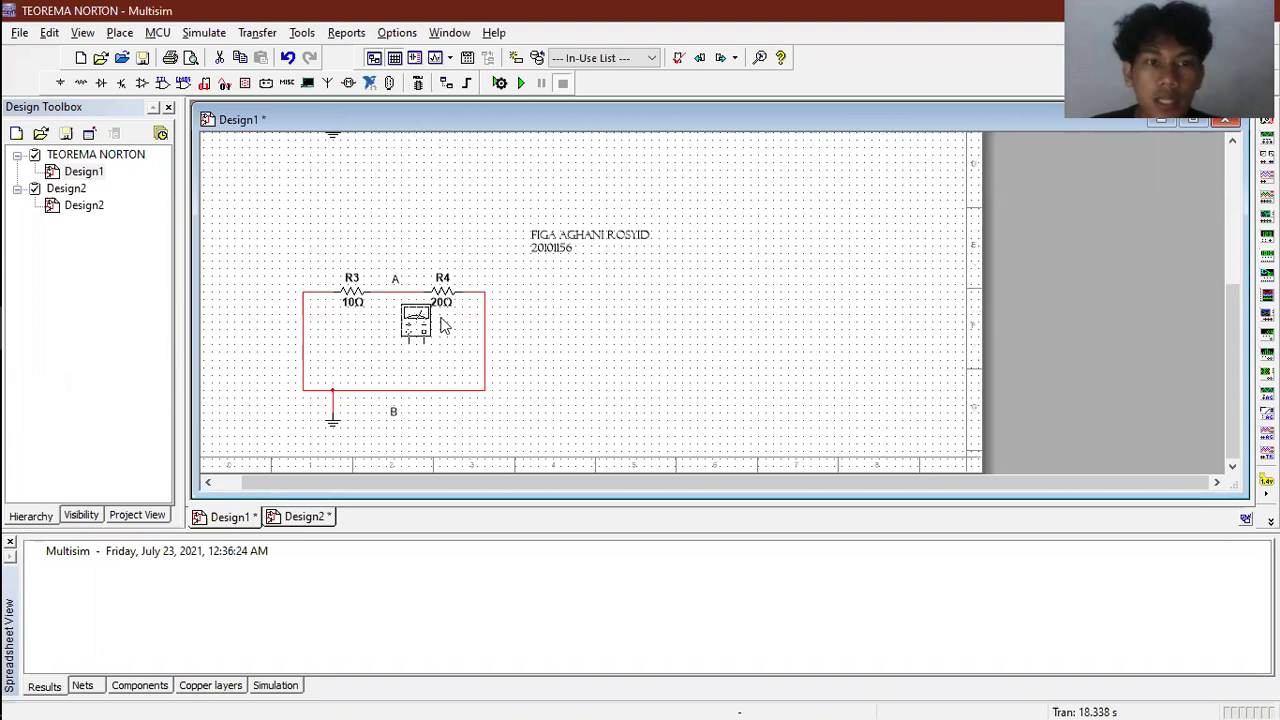
right_click(427, 328)
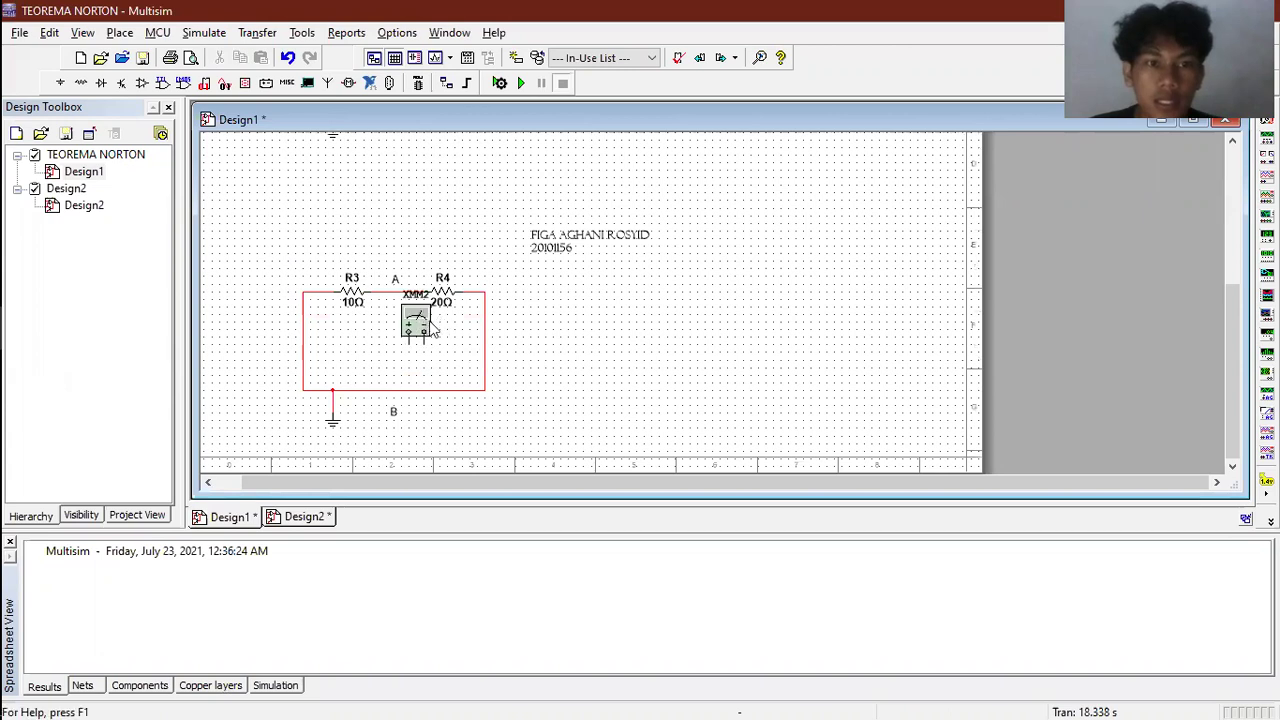
left_click(530, 140)
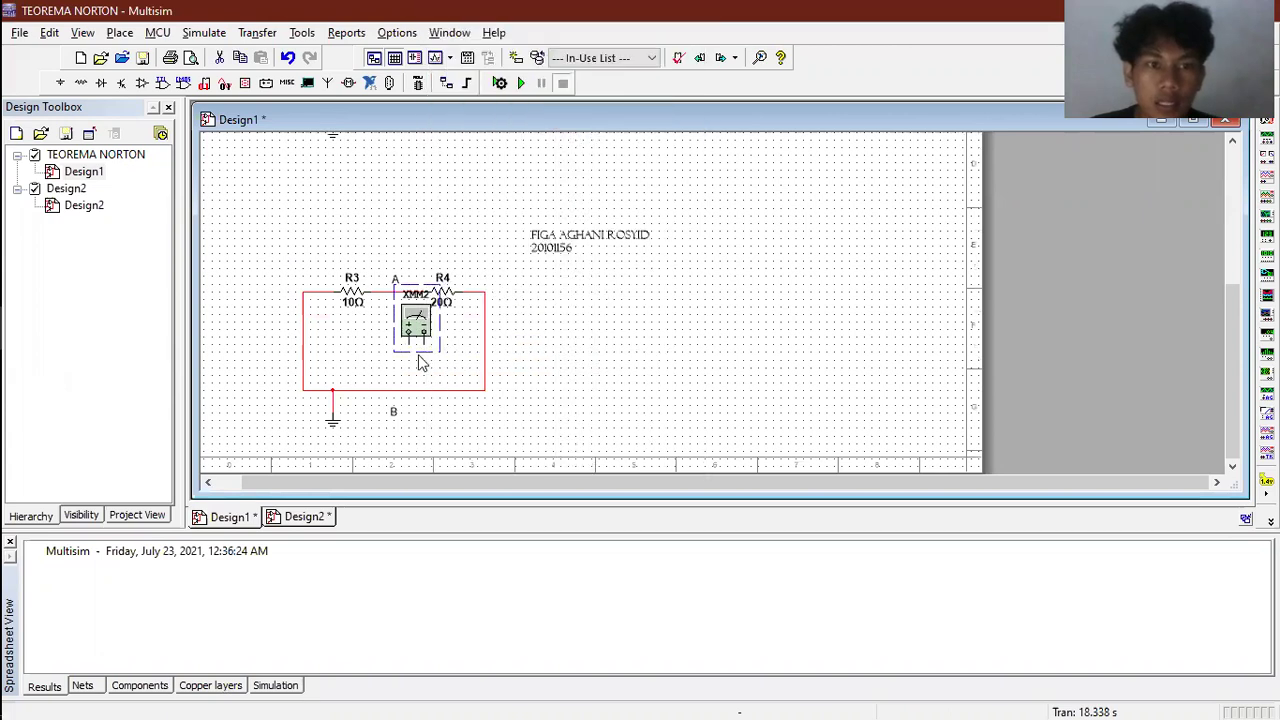
scroll(418, 365, "up", 1)
left_click_drag(422, 352, 435, 375)
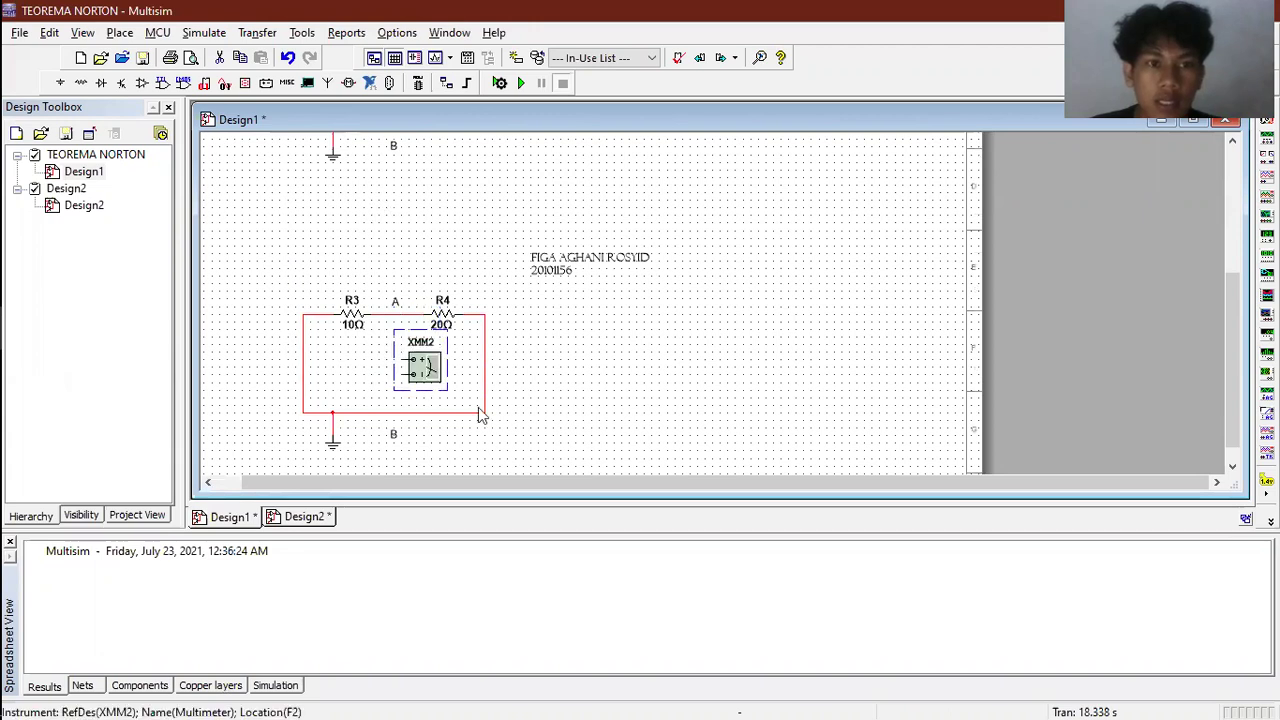
Step: Wire the second multimeter's positive terminal to the wire between R3 and R4 and its negative terminal to the wire at B
left_click(401, 359)
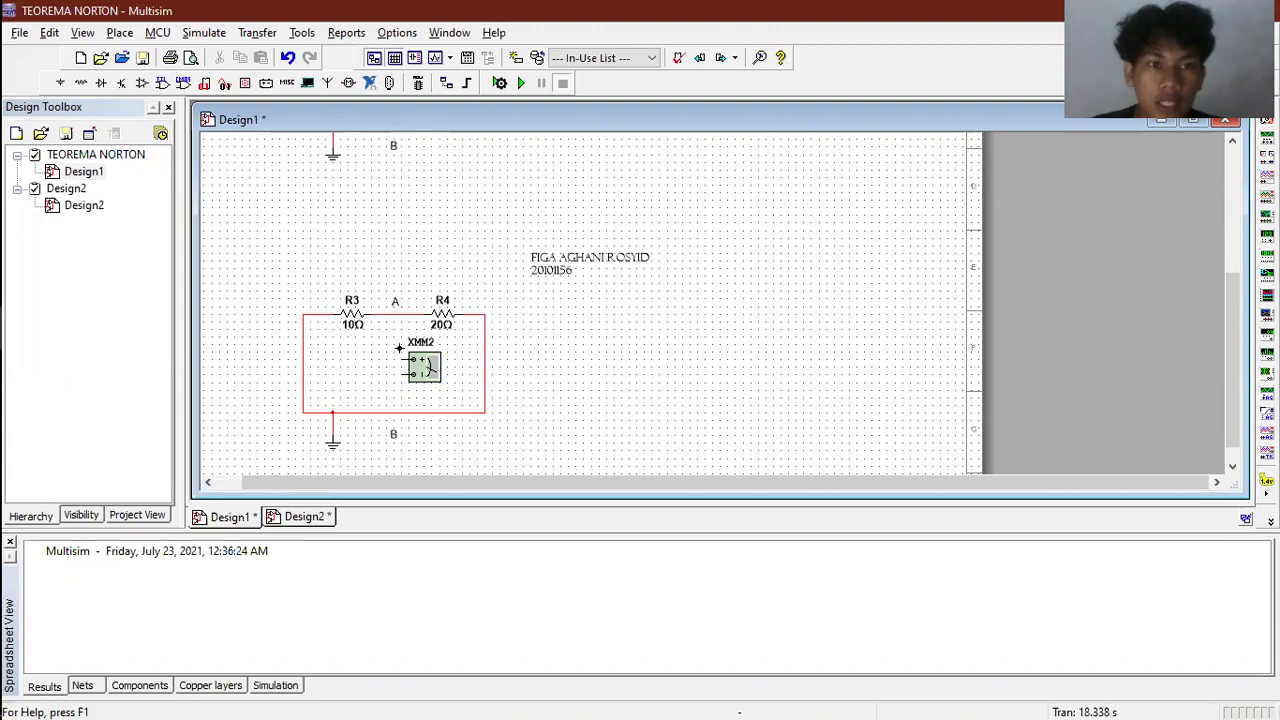
left_click(399, 313)
left_click(401, 374)
left_click(400, 410)
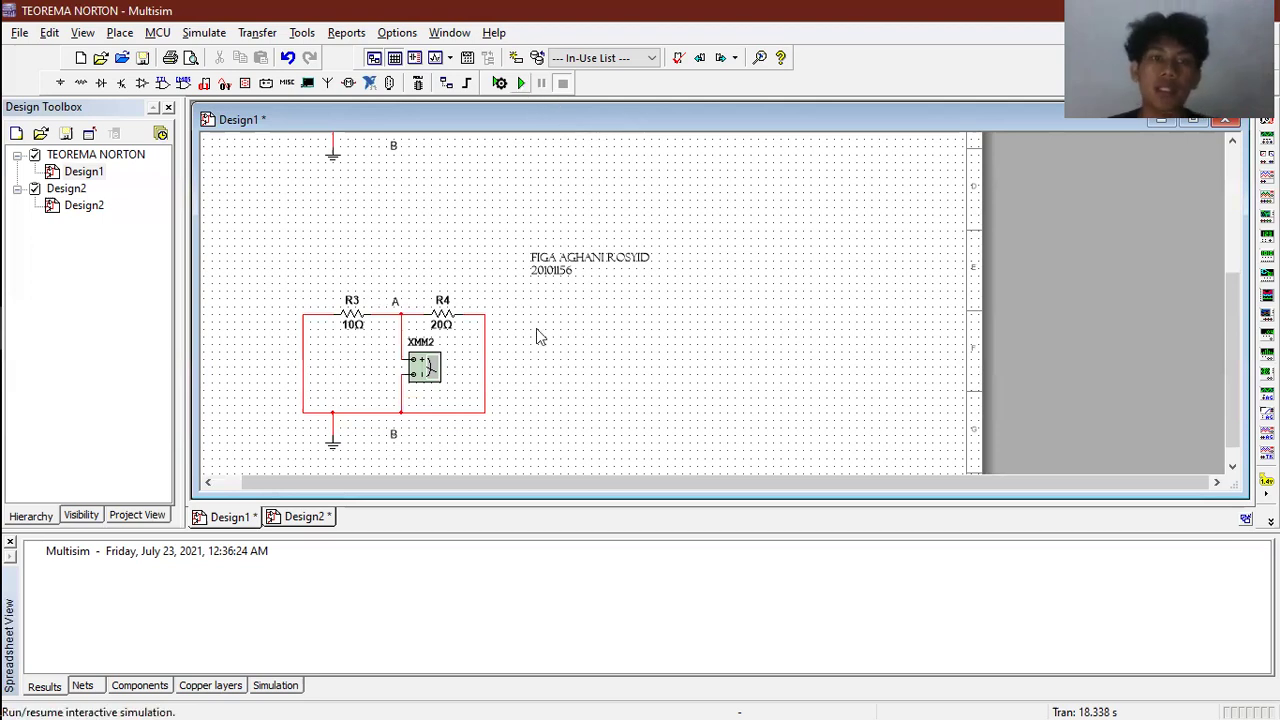
Step: Run the simulation and set multimeter XMM2 to resistance mode to measure the Norton resistance
key("F5")
double_click(430, 370)
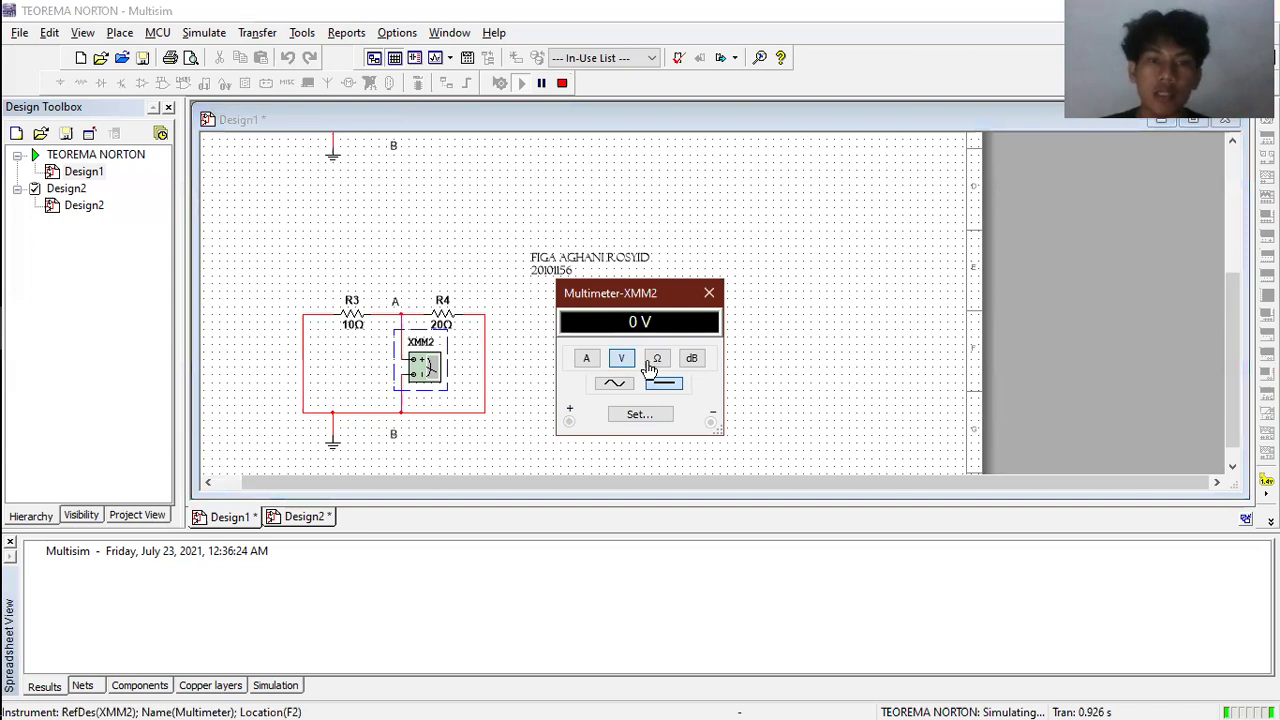
left_click(650, 363)
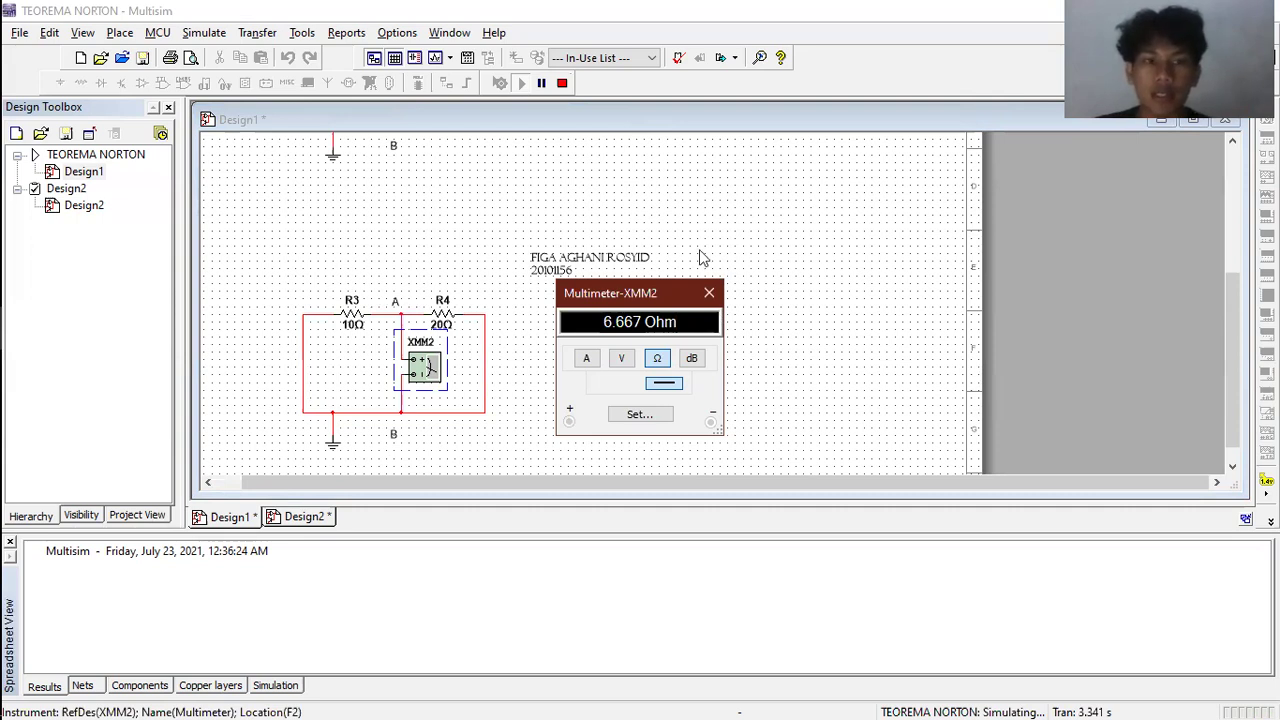
left_click(702, 258)
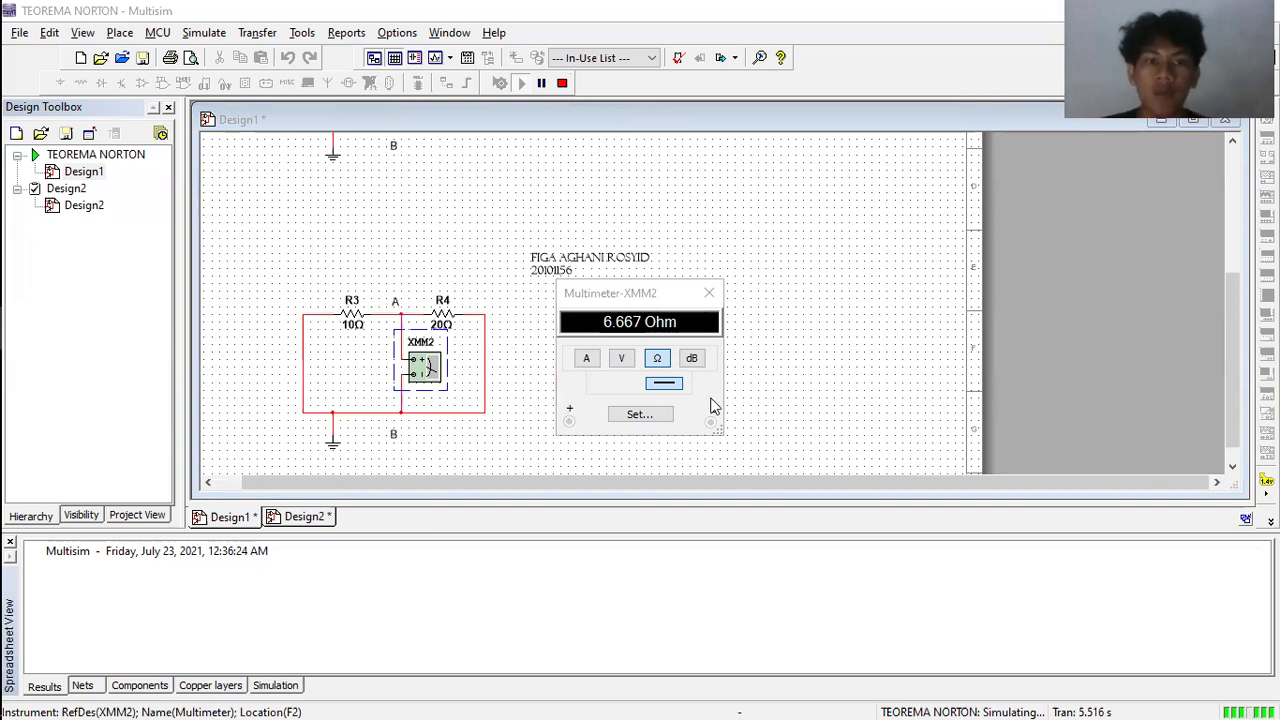
Step: Switch to the browser article to compare its Rno result and view the Norton equivalent circuit diagram
key("alt+Tab")
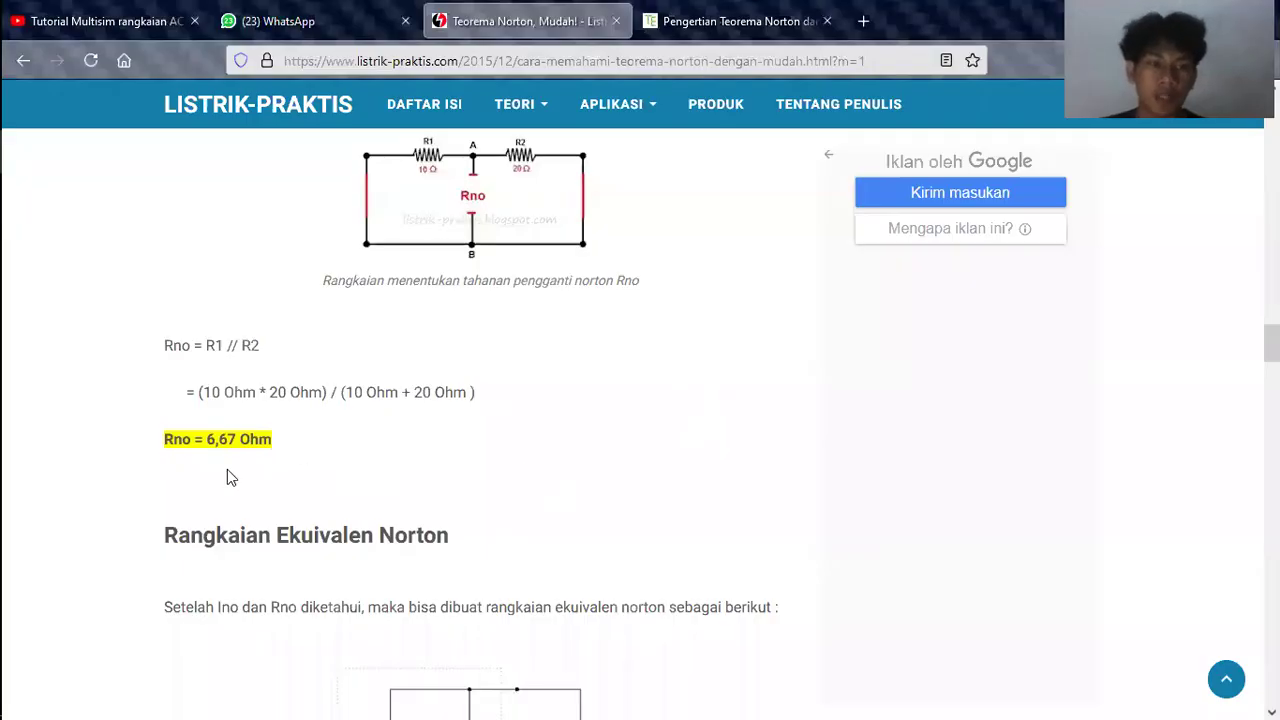
scroll(227, 469, "down", 1)
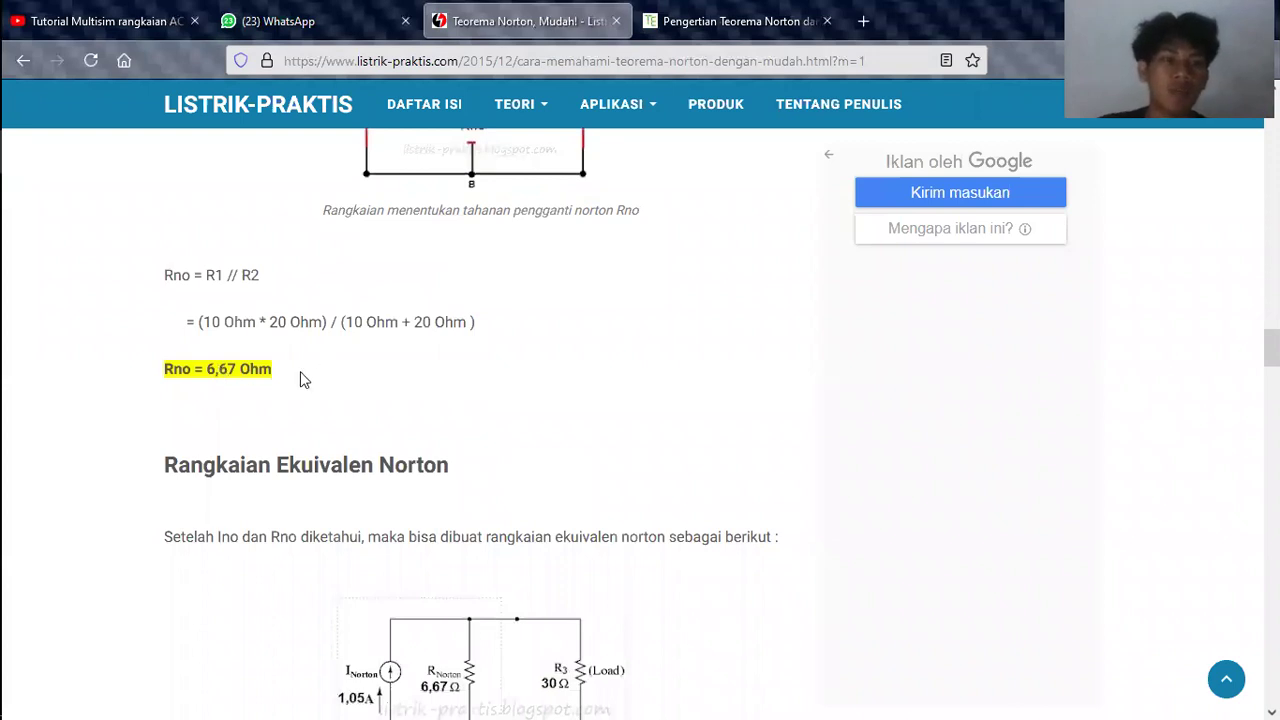
scroll(300, 377, "down", 1)
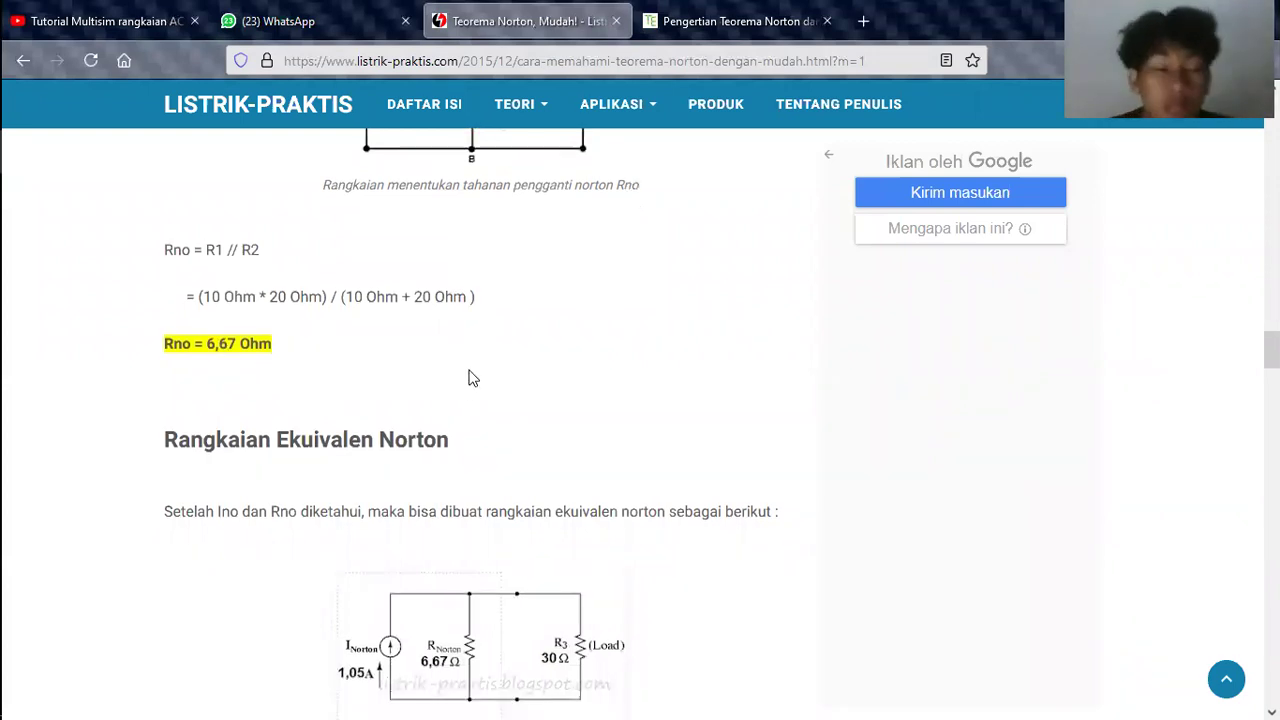
Step: Read the article's Norton equivalent circuit and its calculation of R total from Rno parallel to R3
scroll(472, 377, "down", 2)
scroll(466, 377, "down", 1)
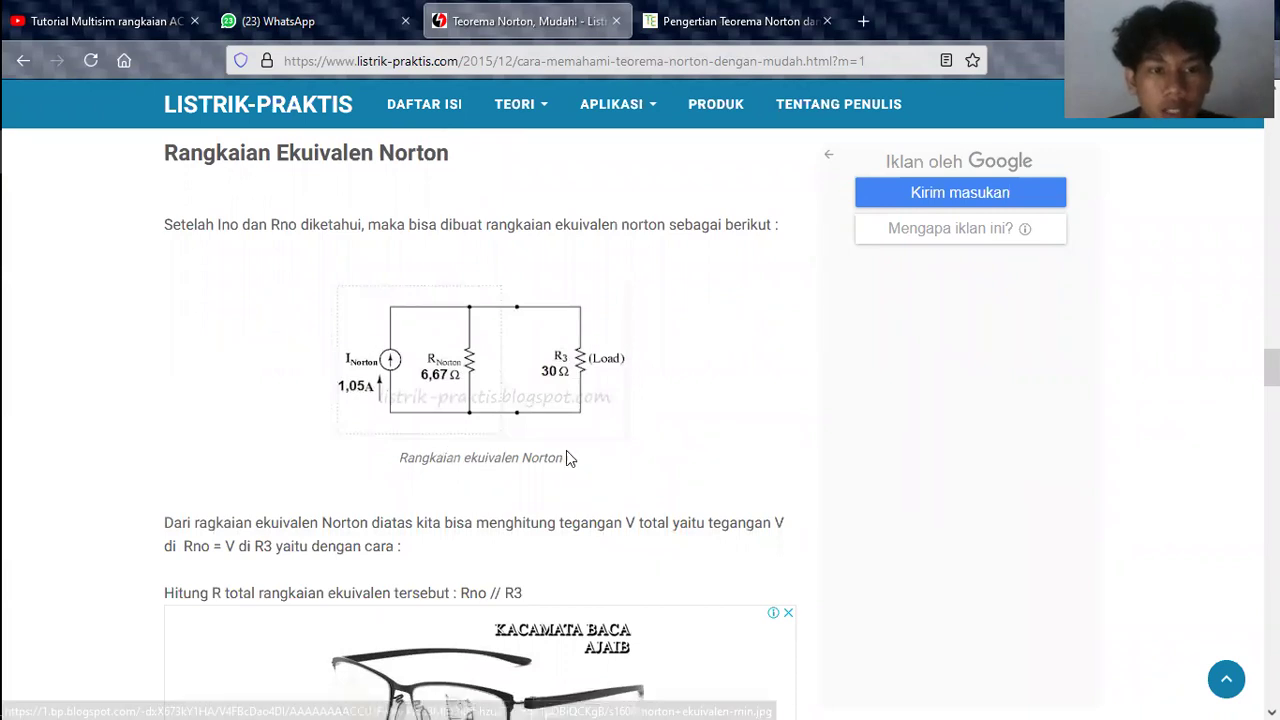
scroll(580, 460, "down", 1)
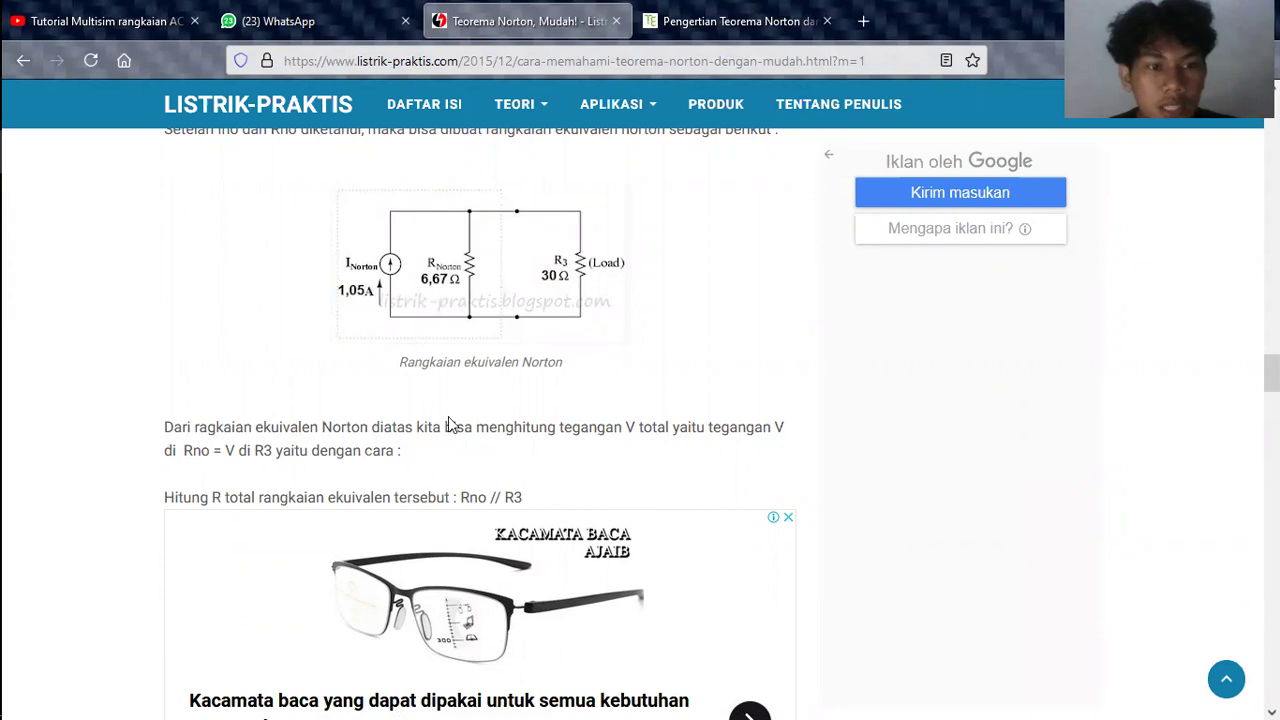
scroll(448, 425, "down", 2)
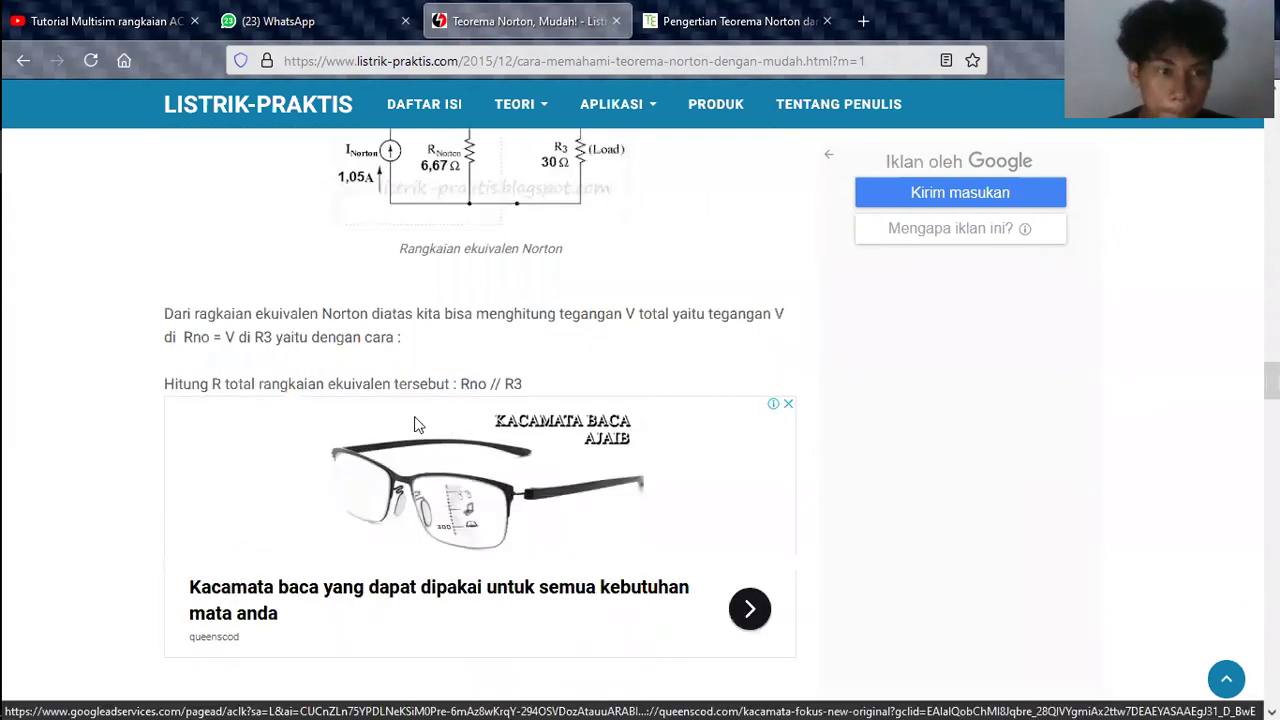
scroll(418, 425, "down", 5)
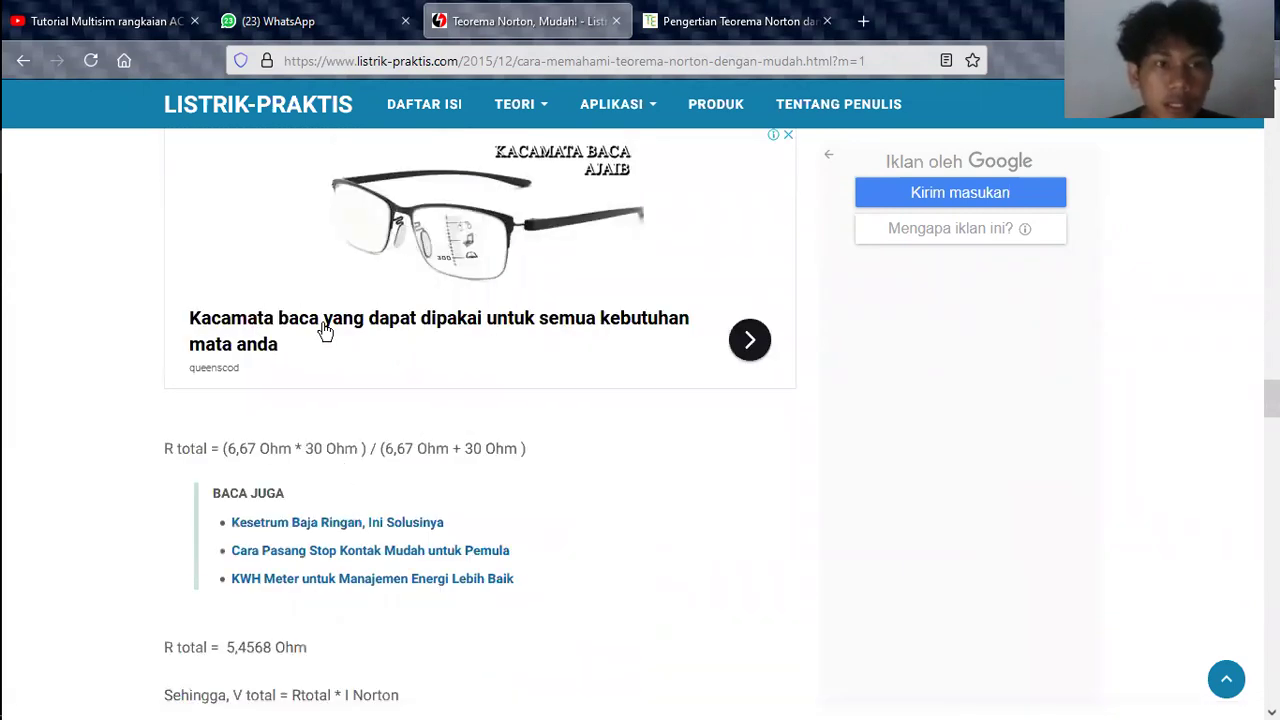
scroll(324, 331, "up", 3)
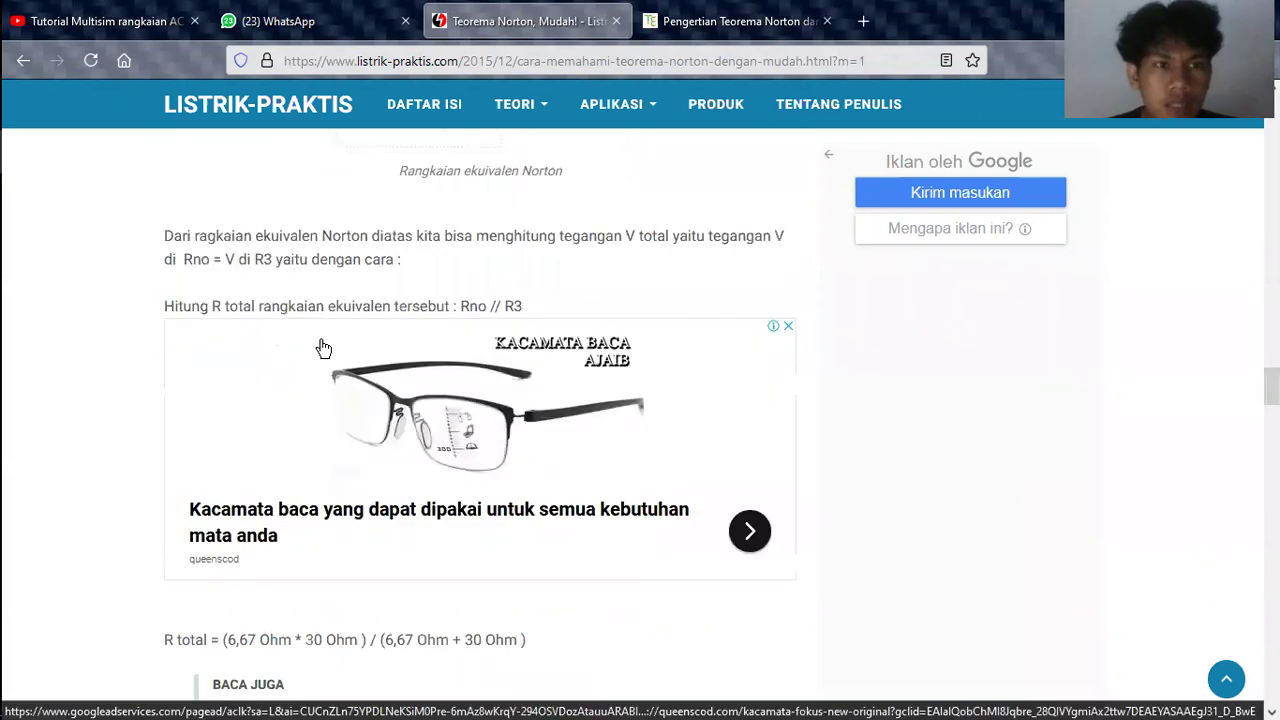
scroll(324, 376, "down", 3)
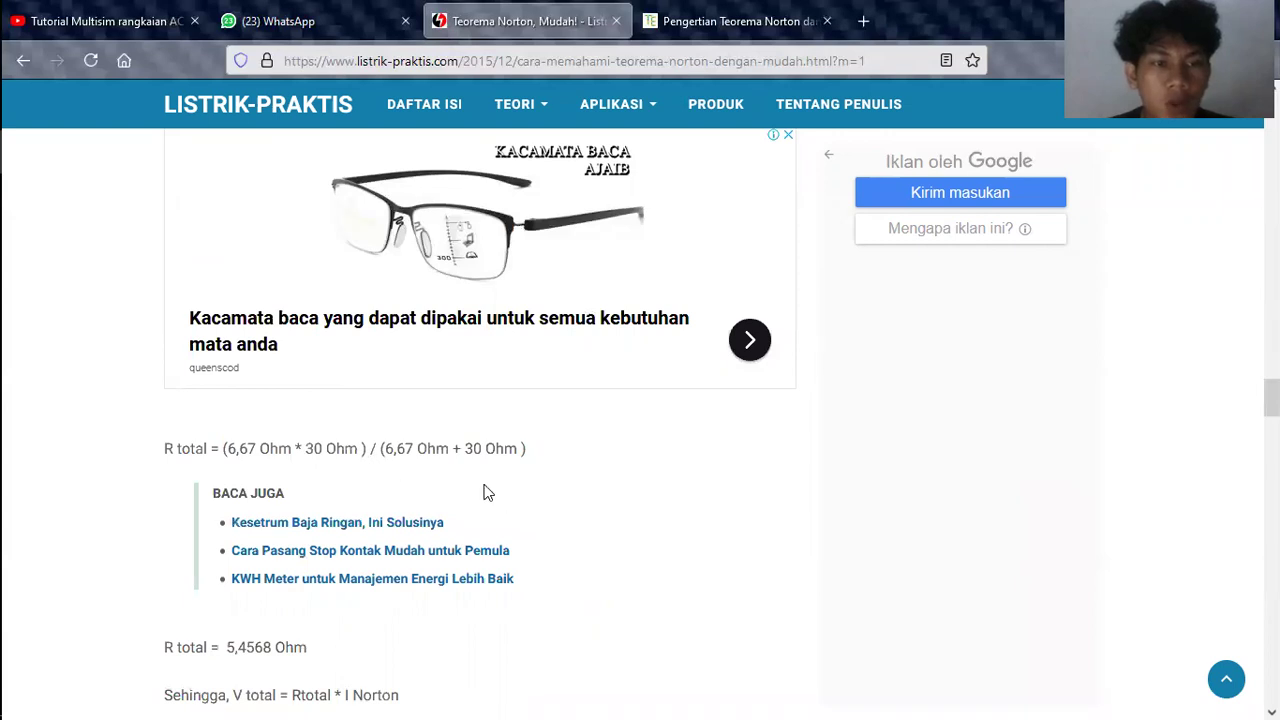
scroll(420, 465, "down", 1)
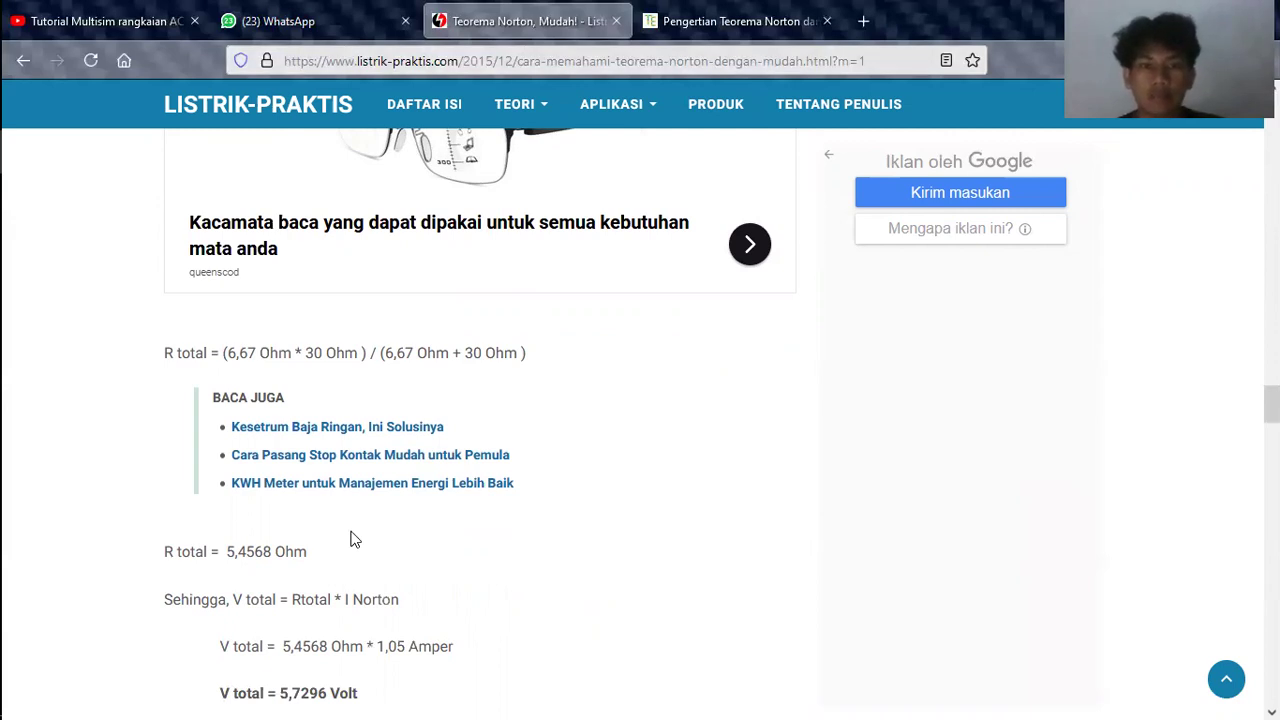
Step: Switch to Design2 in Multisim and place a multimeter between A and B of the R3–R4 circuit, rotated 90° clockwise
key("alt+Tab")
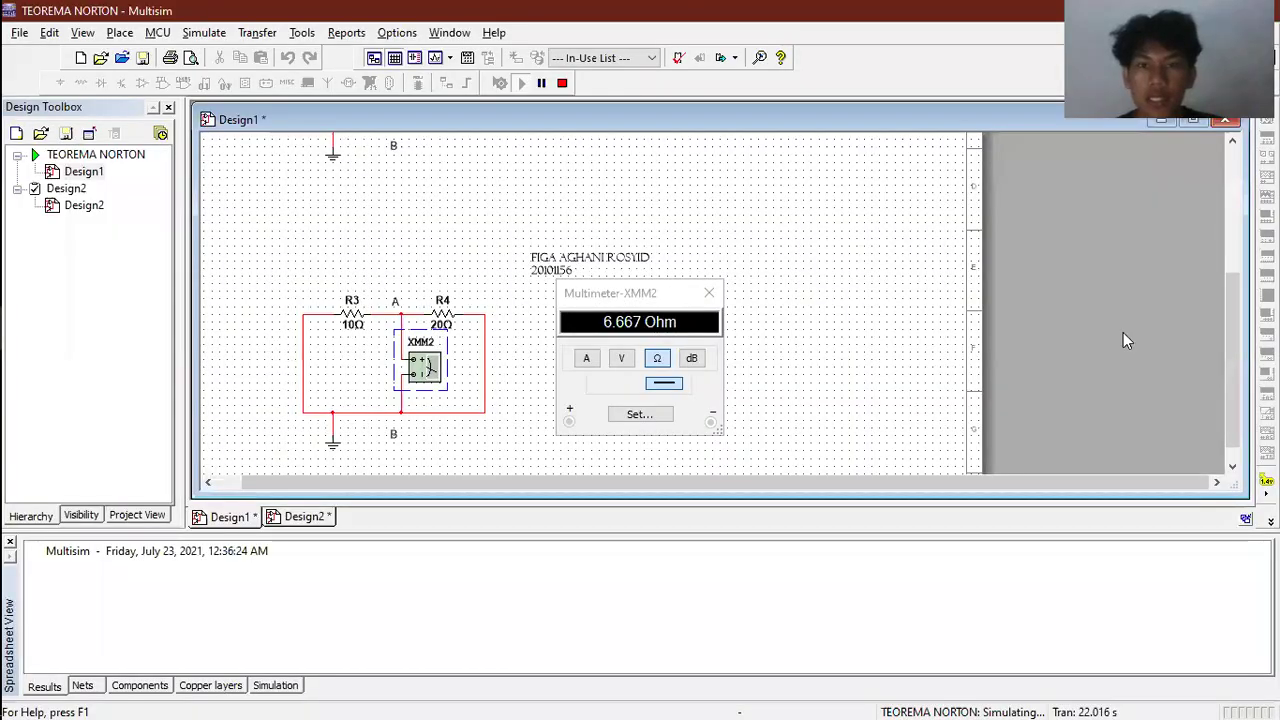
left_click(313, 520)
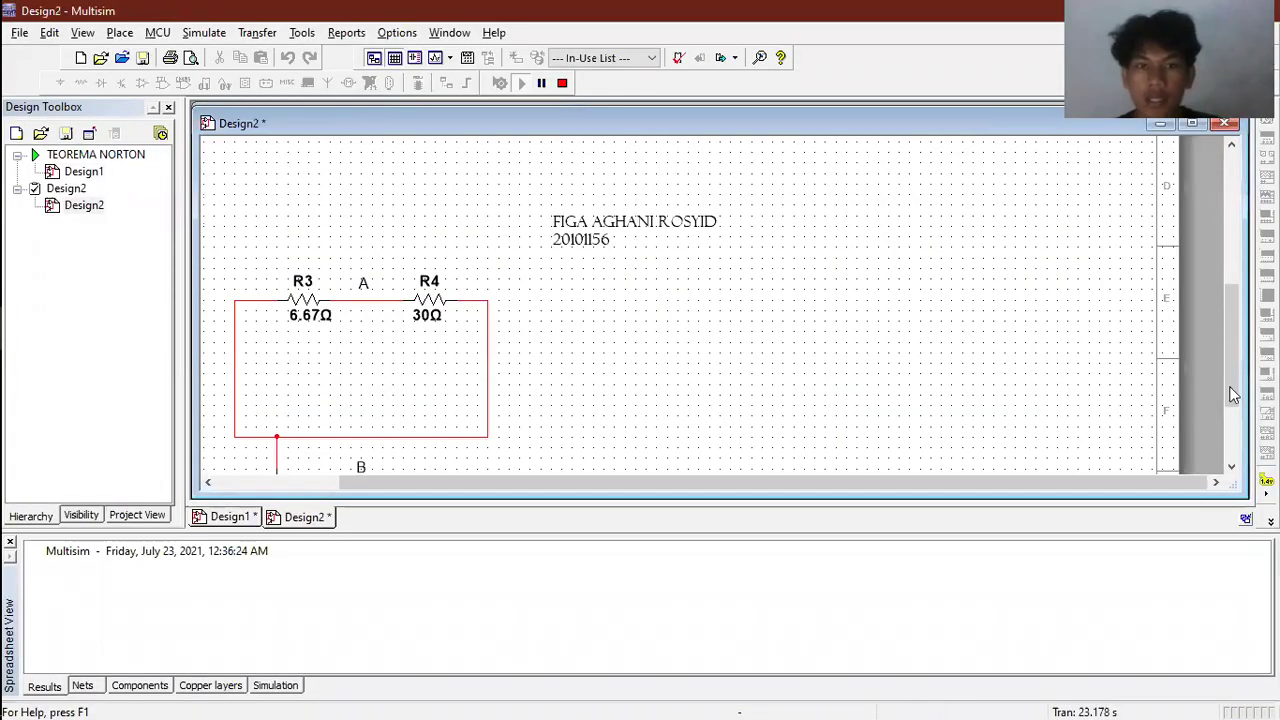
scroll(1211, 360, "down", 4)
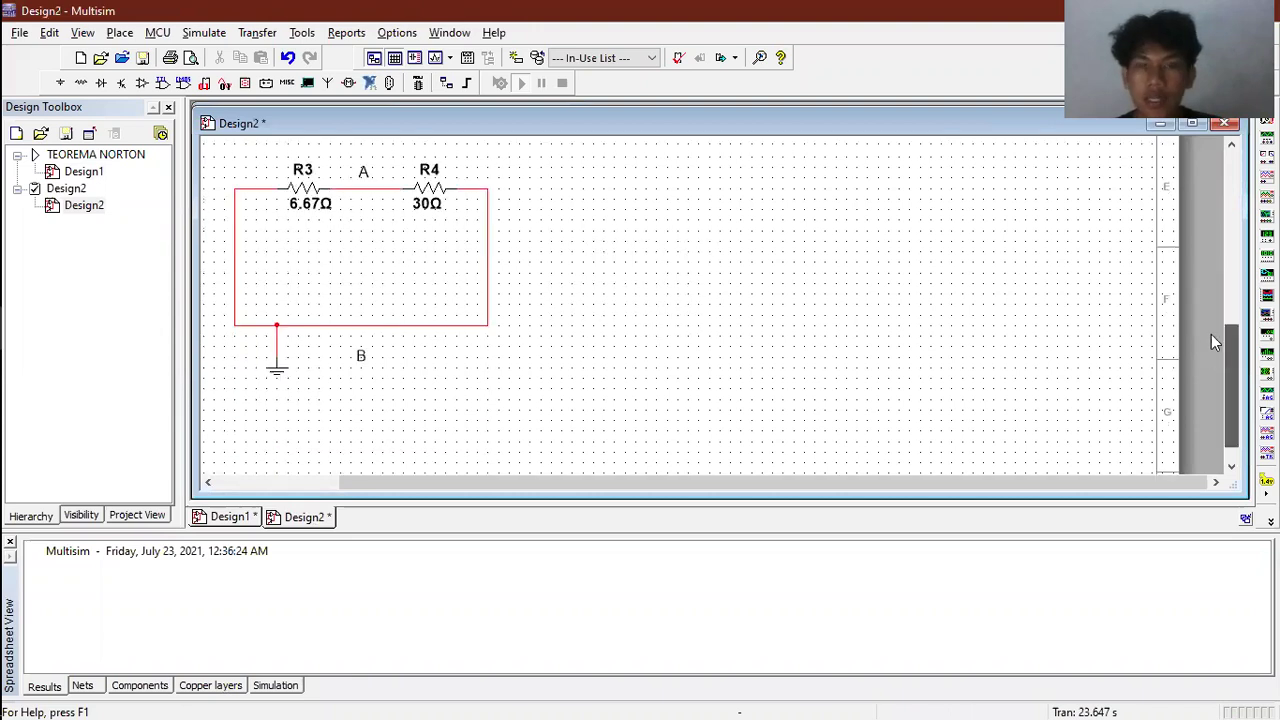
scroll(1211, 334, "up", 3)
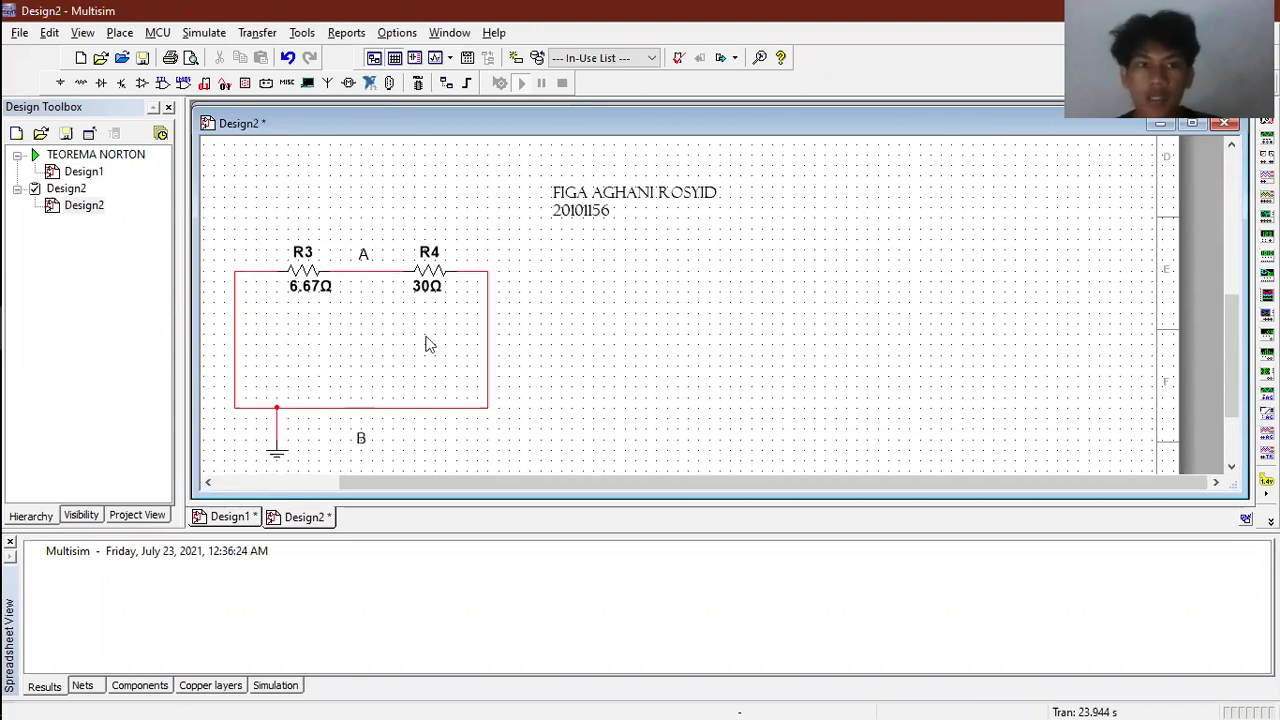
left_click(381, 358)
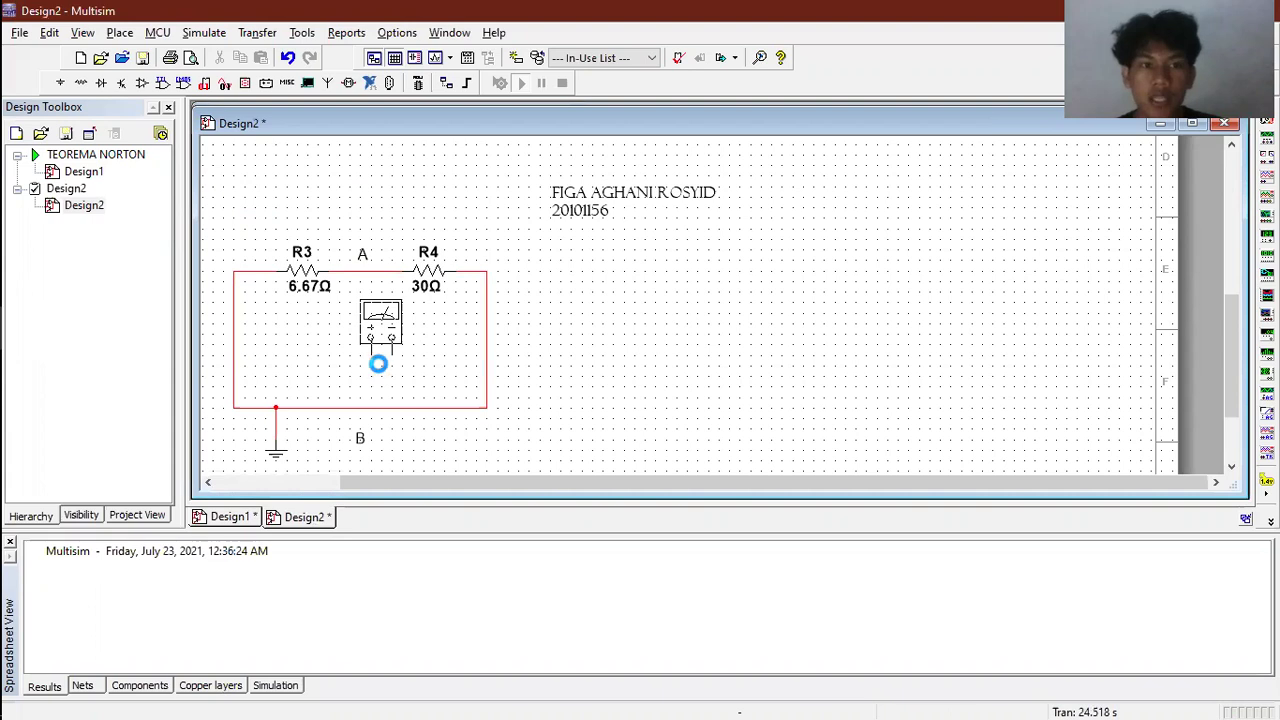
right_click(392, 338)
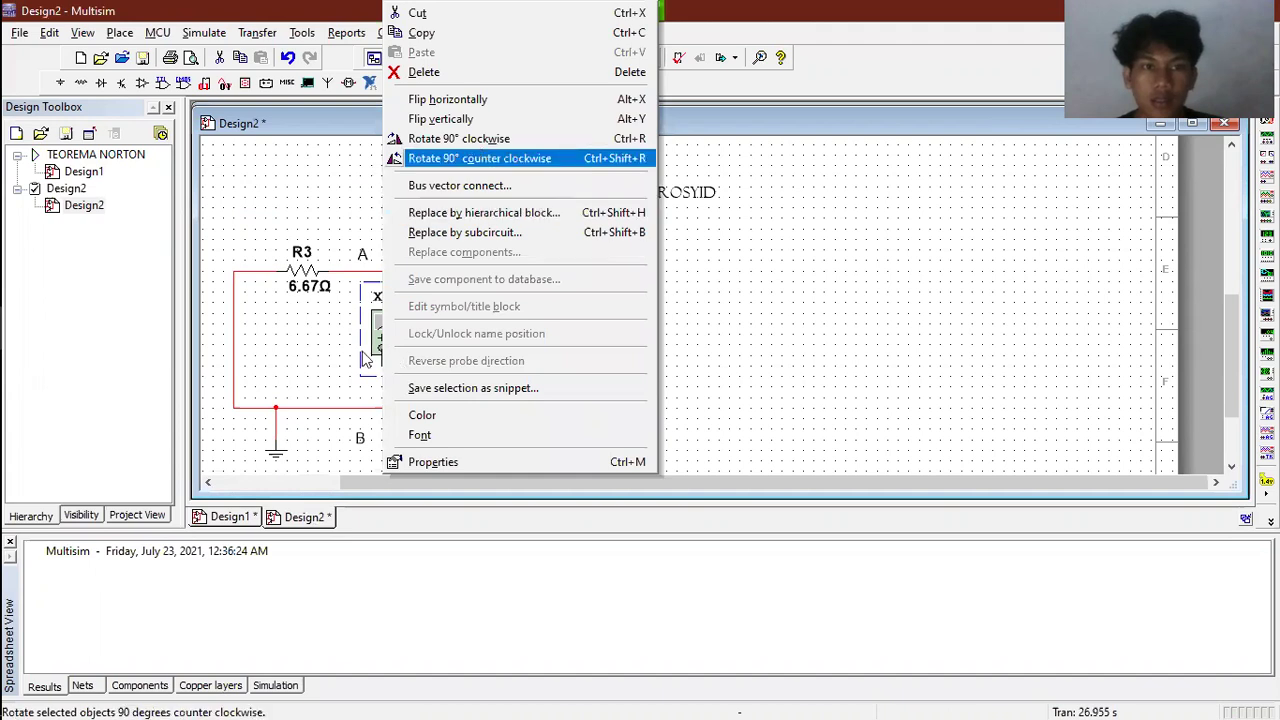
left_click(476, 158)
Step: Wire the multimeter's positive terminal to the wire at A between R3 and R4, and its negative terminal to the wire at B
left_click(361, 346)
left_click(362, 295)
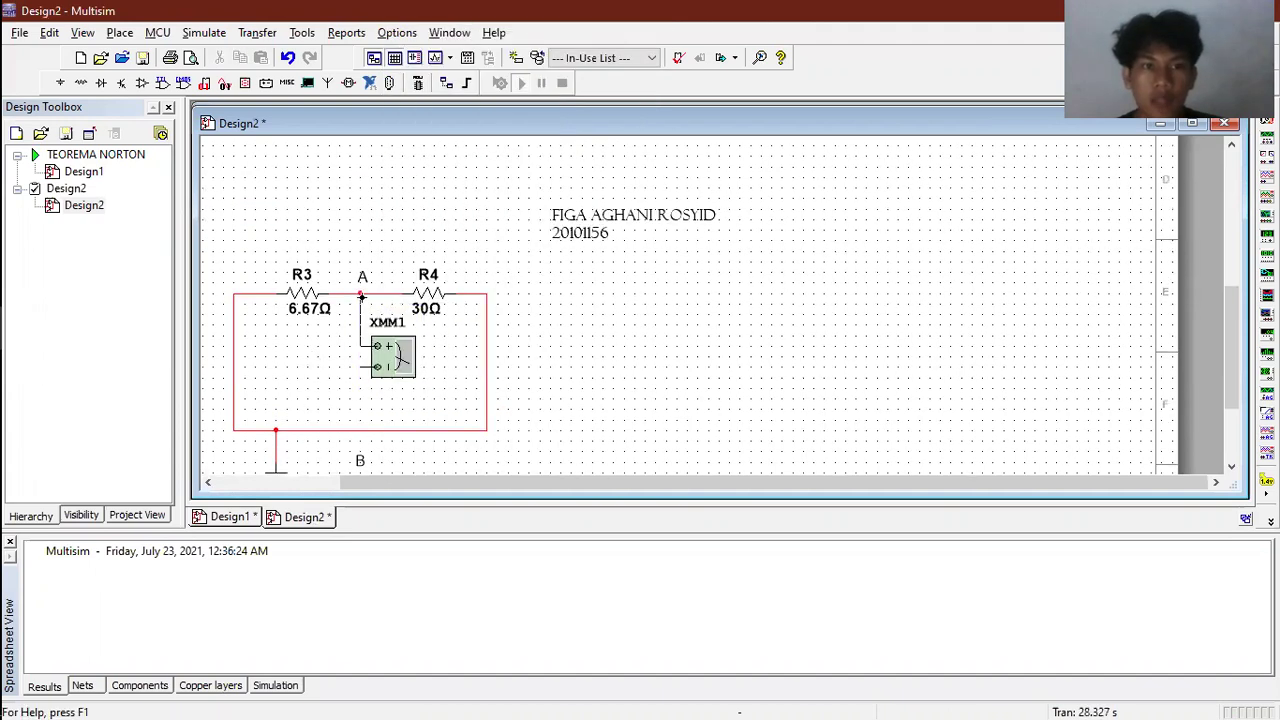
left_click(362, 367)
left_click(360, 430)
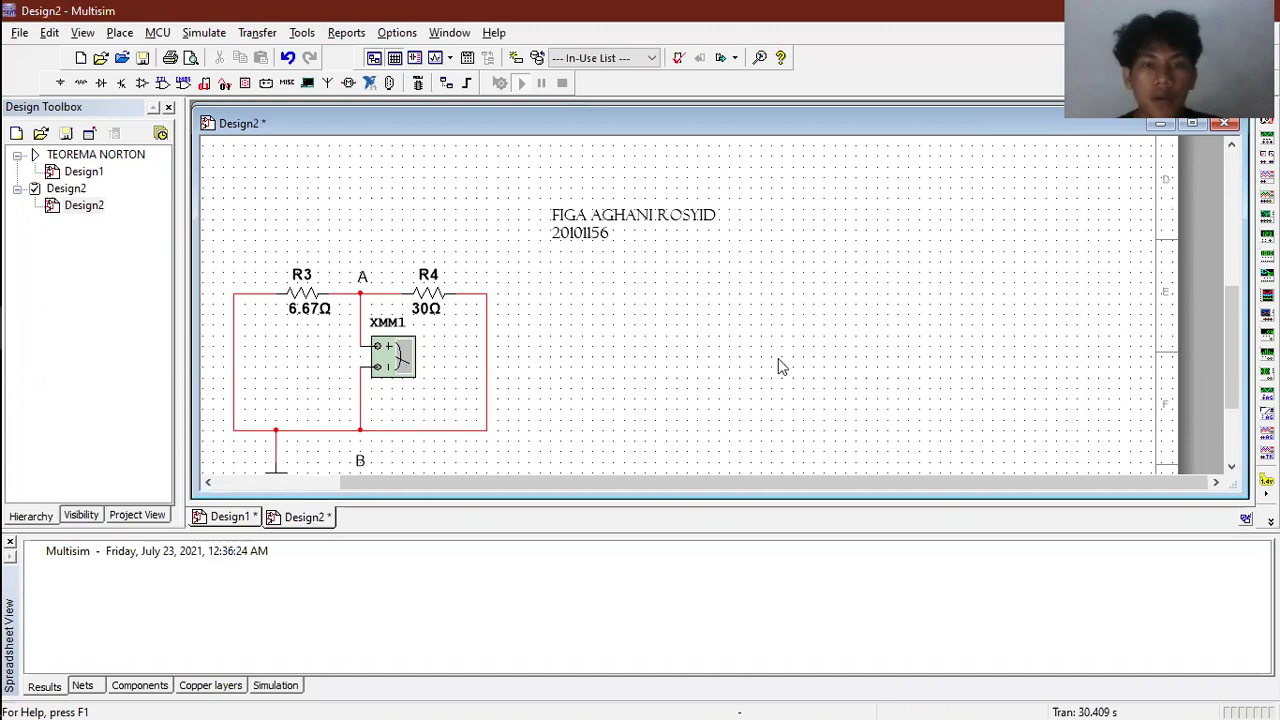
double_click(393, 357)
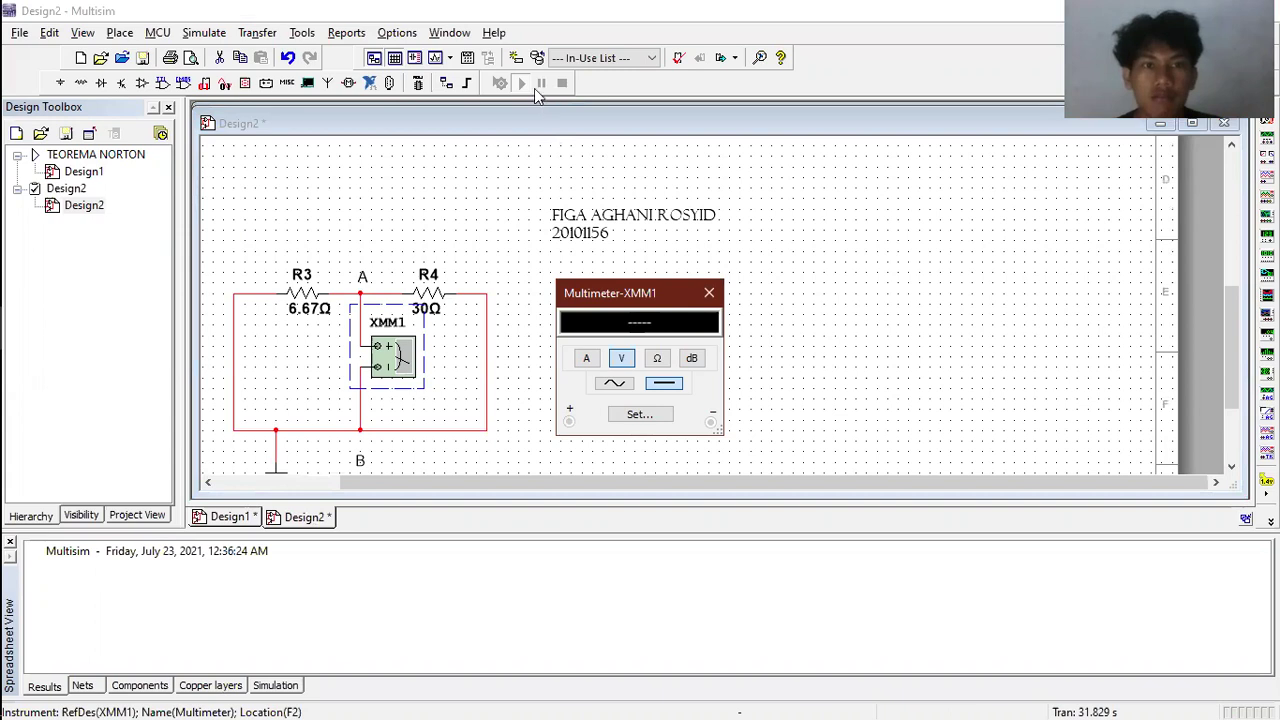
left_click(558, 370)
left_click(553, 368)
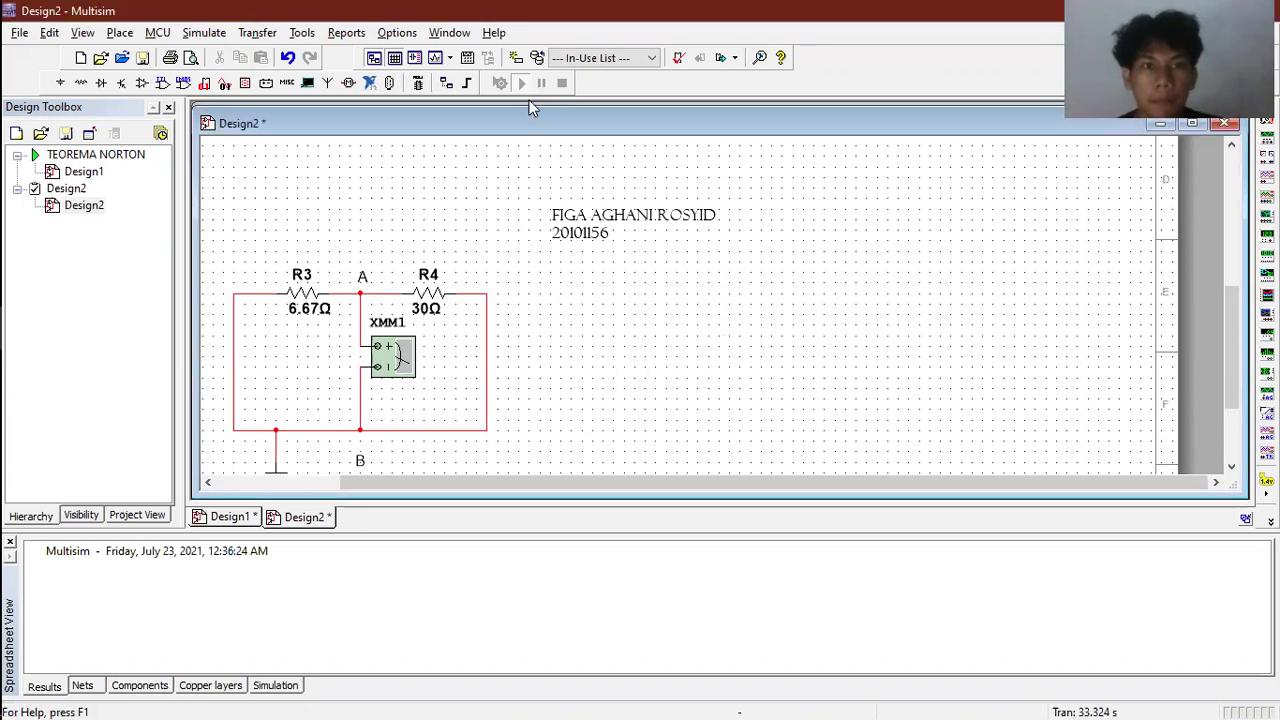
Step: Stop the simulation in Design1 and run the simulation of Design2
left_click(222, 518)
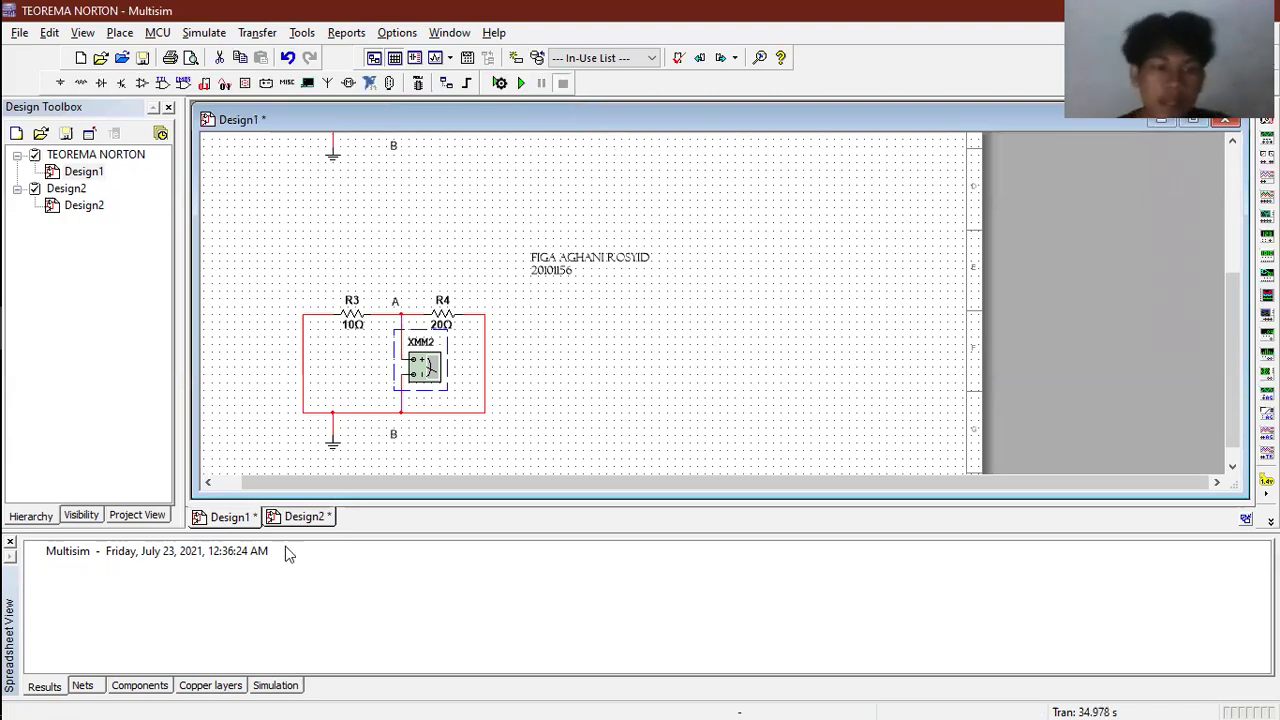
left_click(298, 517)
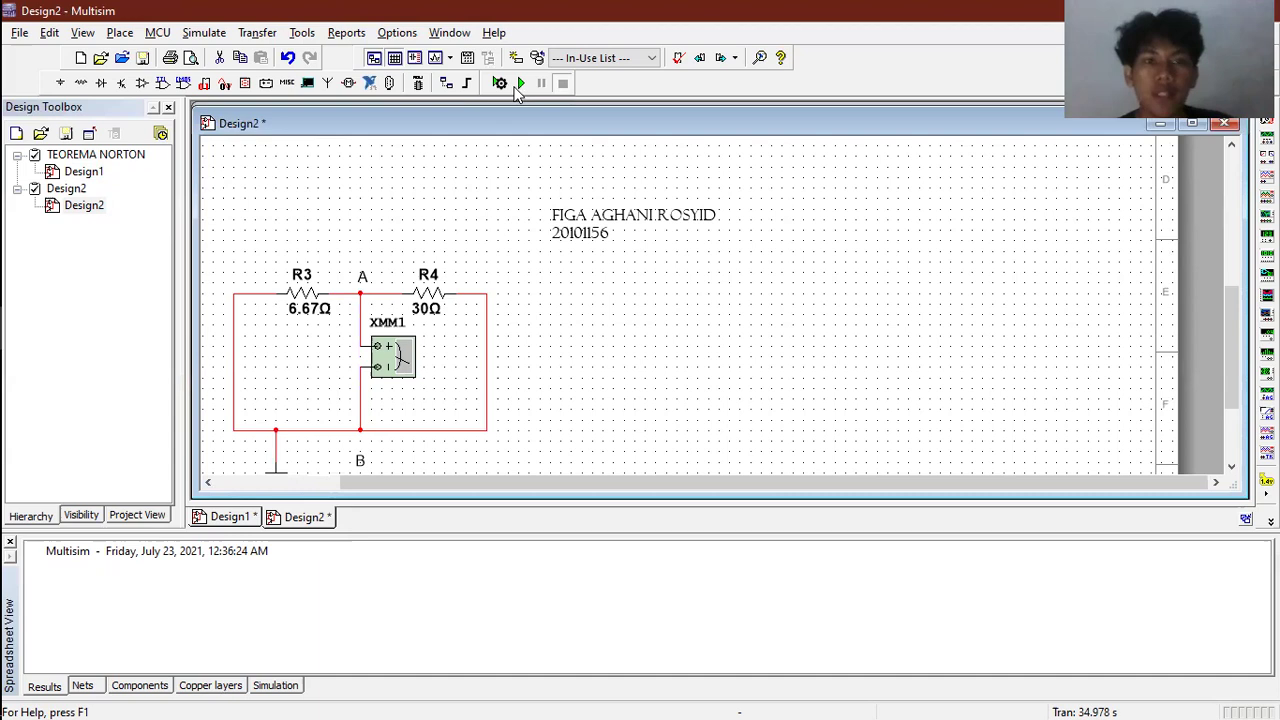
left_click(519, 86)
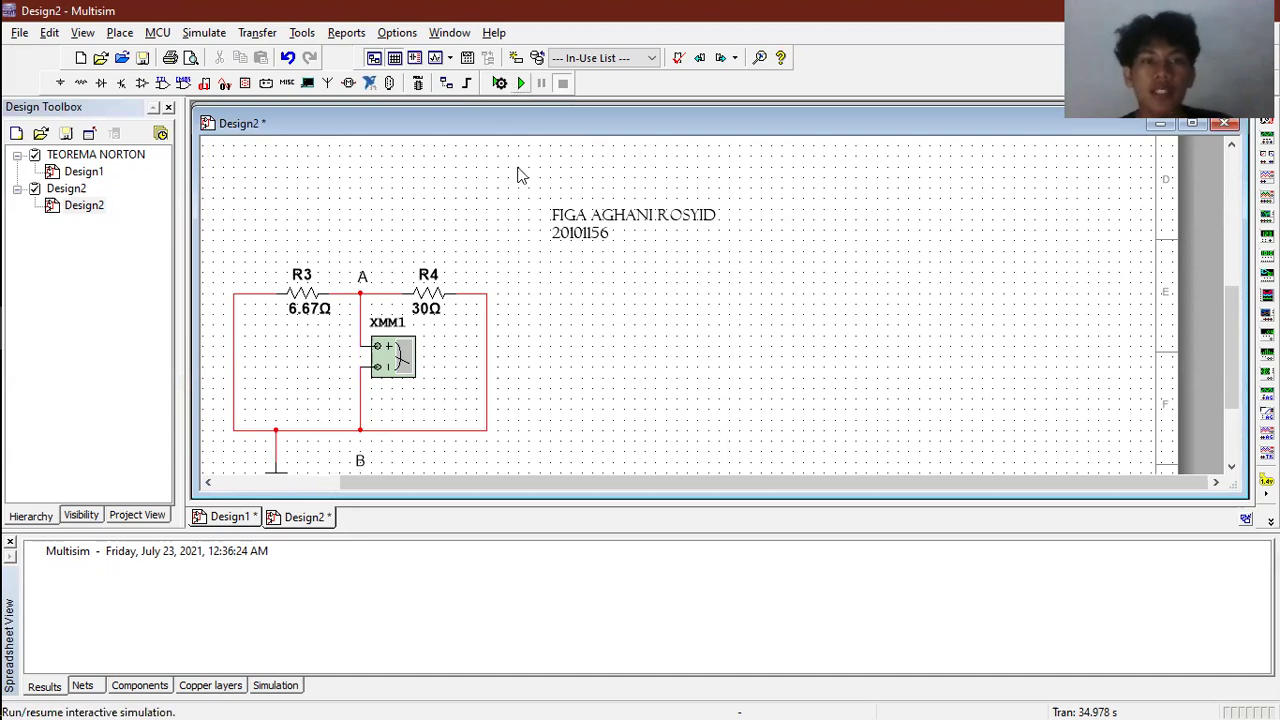
Step: Set multimeter XMM1 to resistance mode to measure the total resistance between A and B
double_click(398, 360)
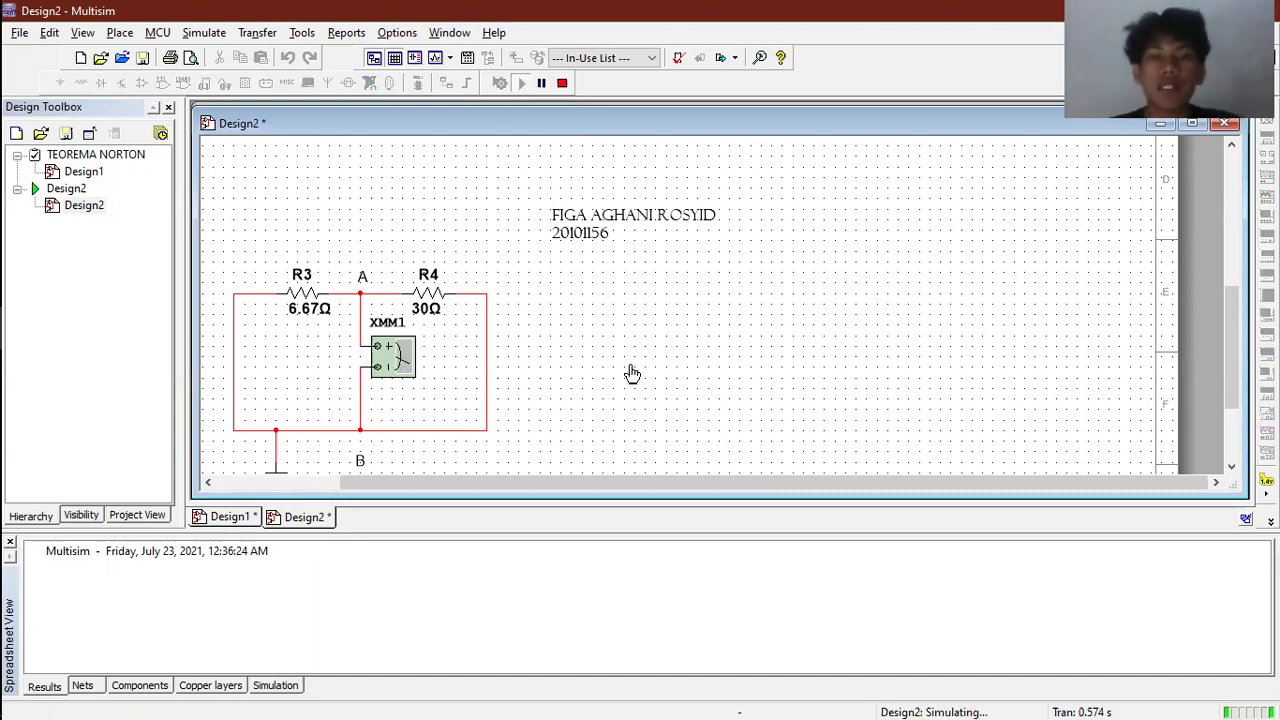
left_click(588, 361)
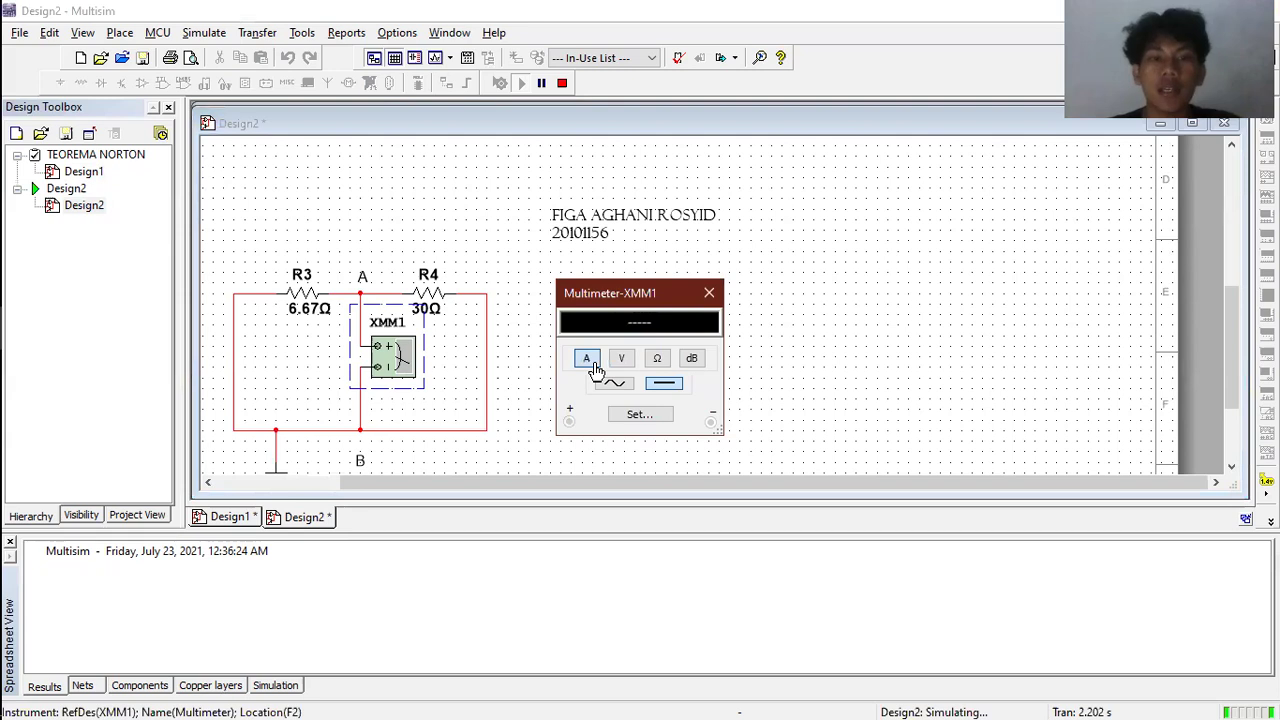
left_click(653, 362)
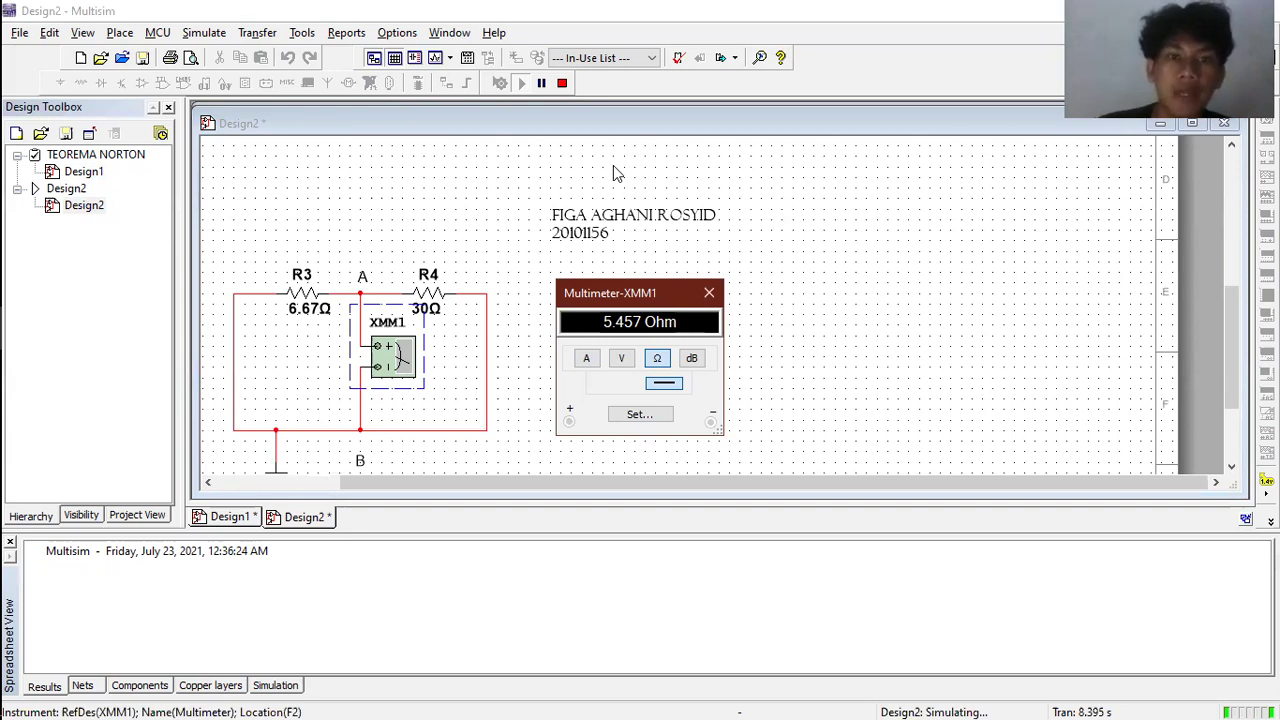
Step: Switch to the browser article to compare its R total result and read the V total and I3 calculations
key("alt+Tab")
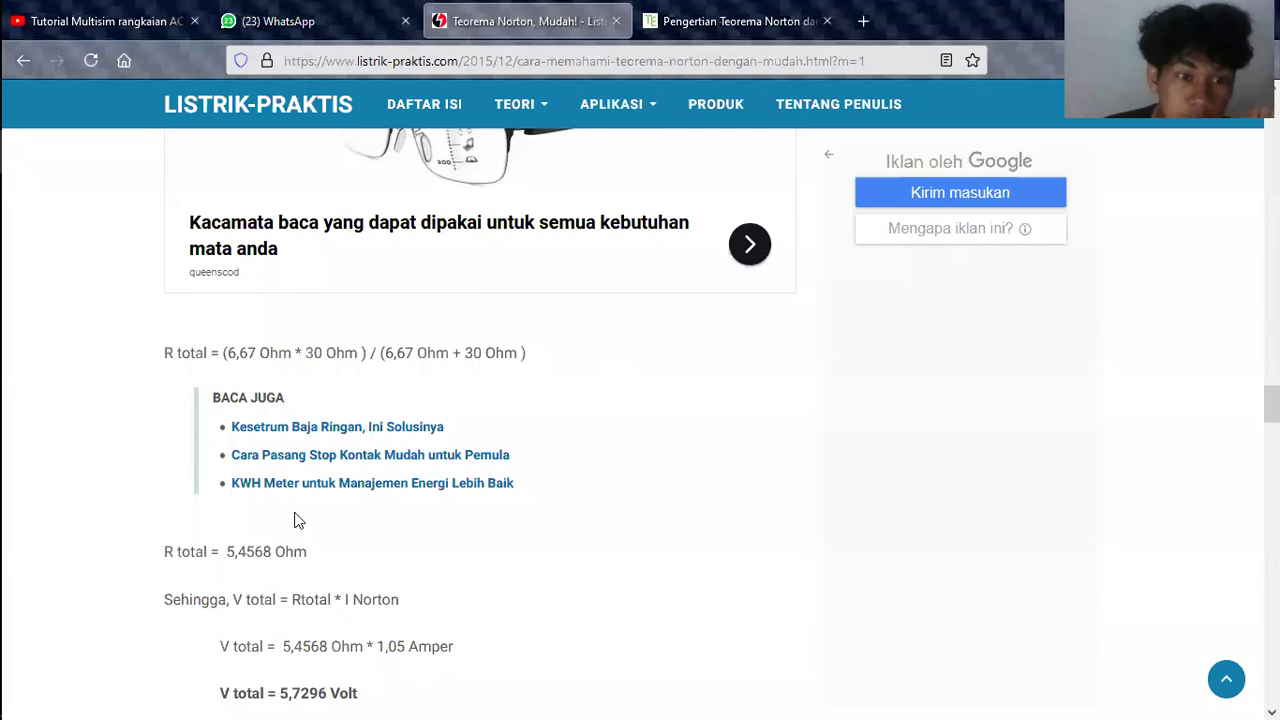
scroll(300, 540, "down", 2)
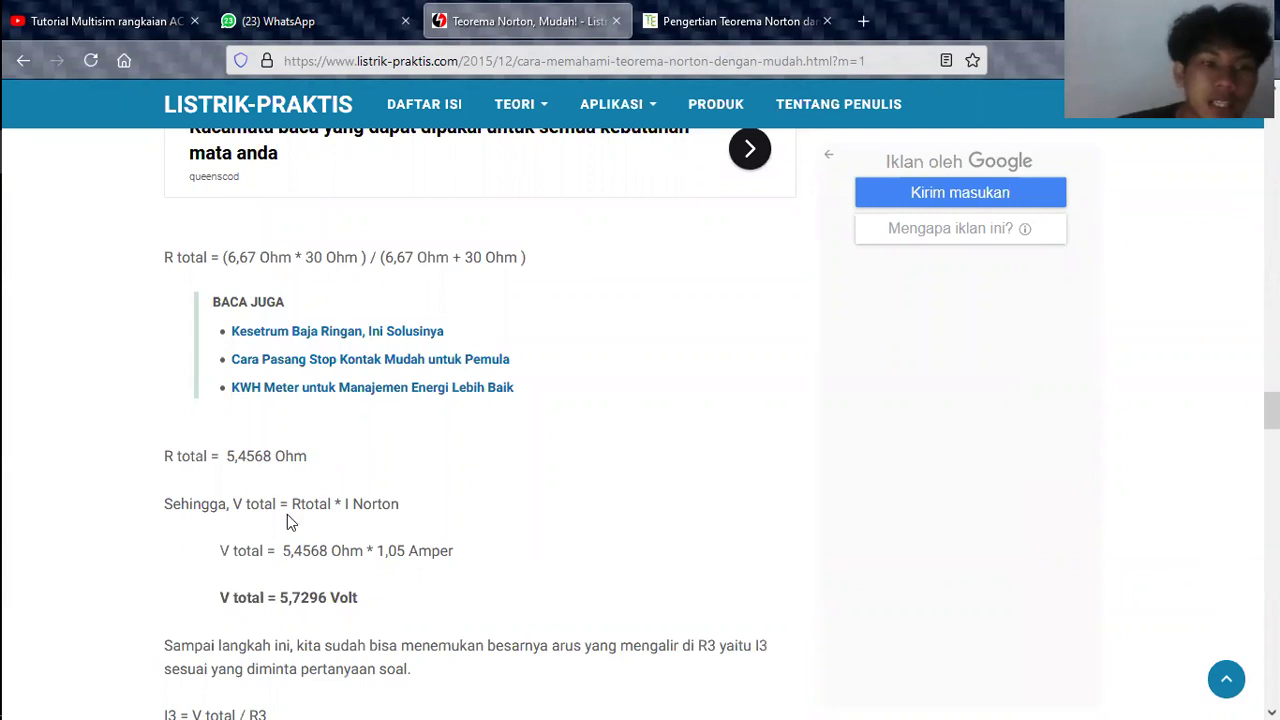
scroll(223, 520, "down", 1)
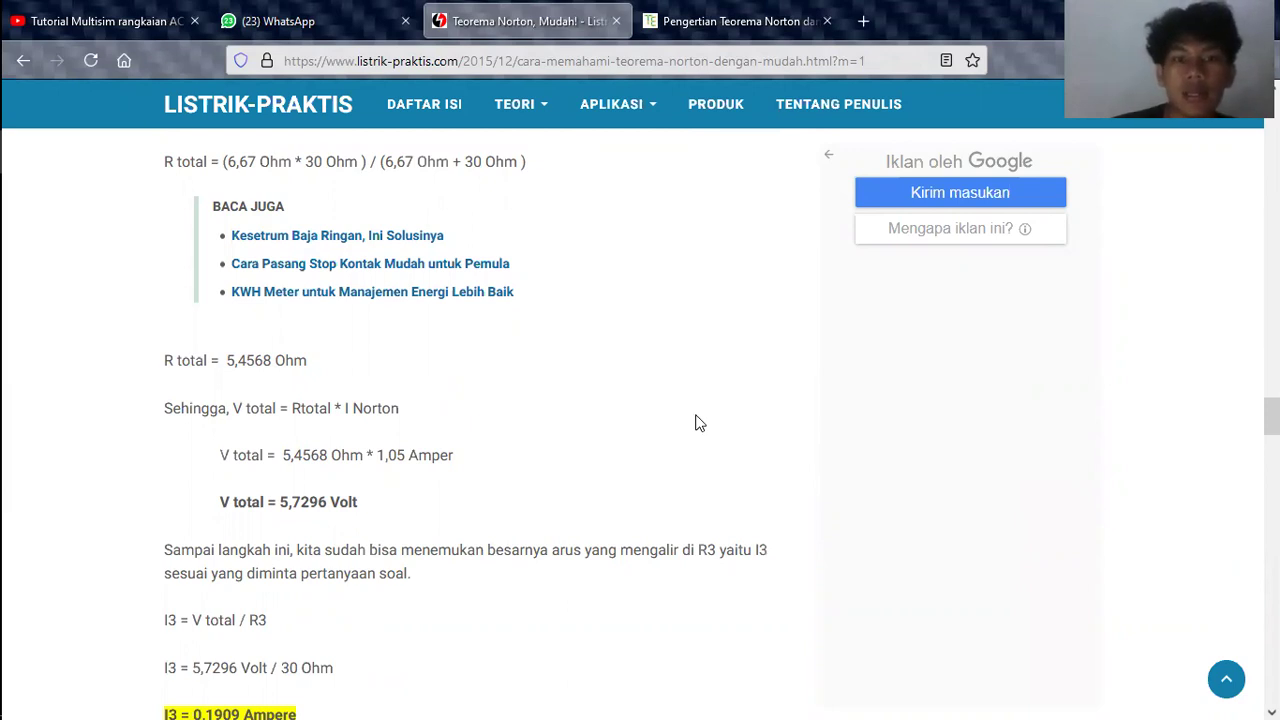
Step: Switch to Multisim and stop the Design2 simulation
key("alt+Tab")
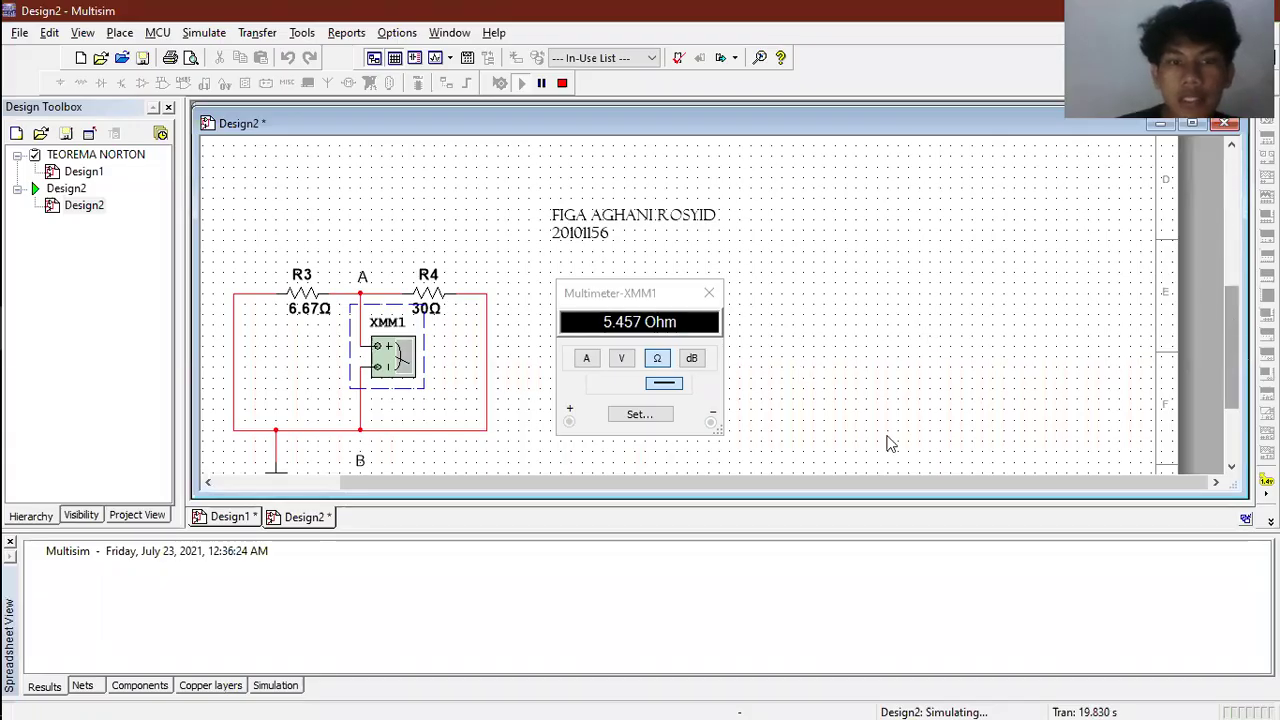
scroll(886, 443, "up", 5)
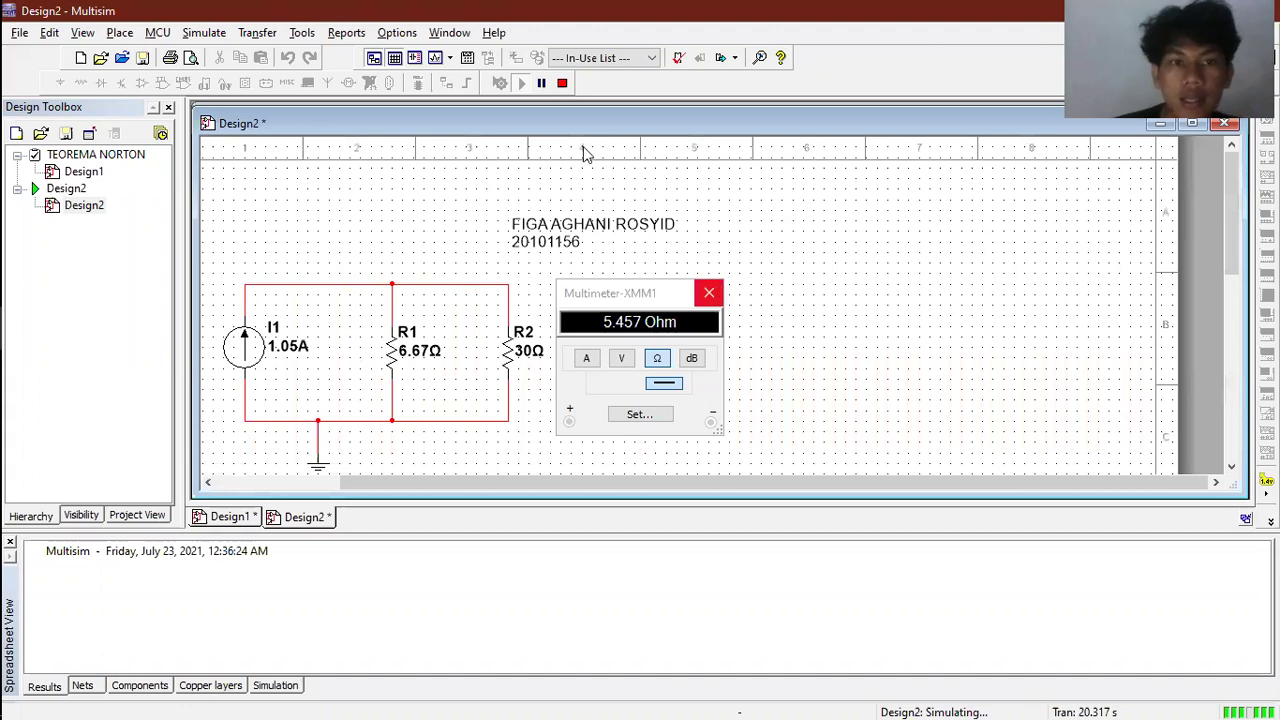
left_click(563, 84)
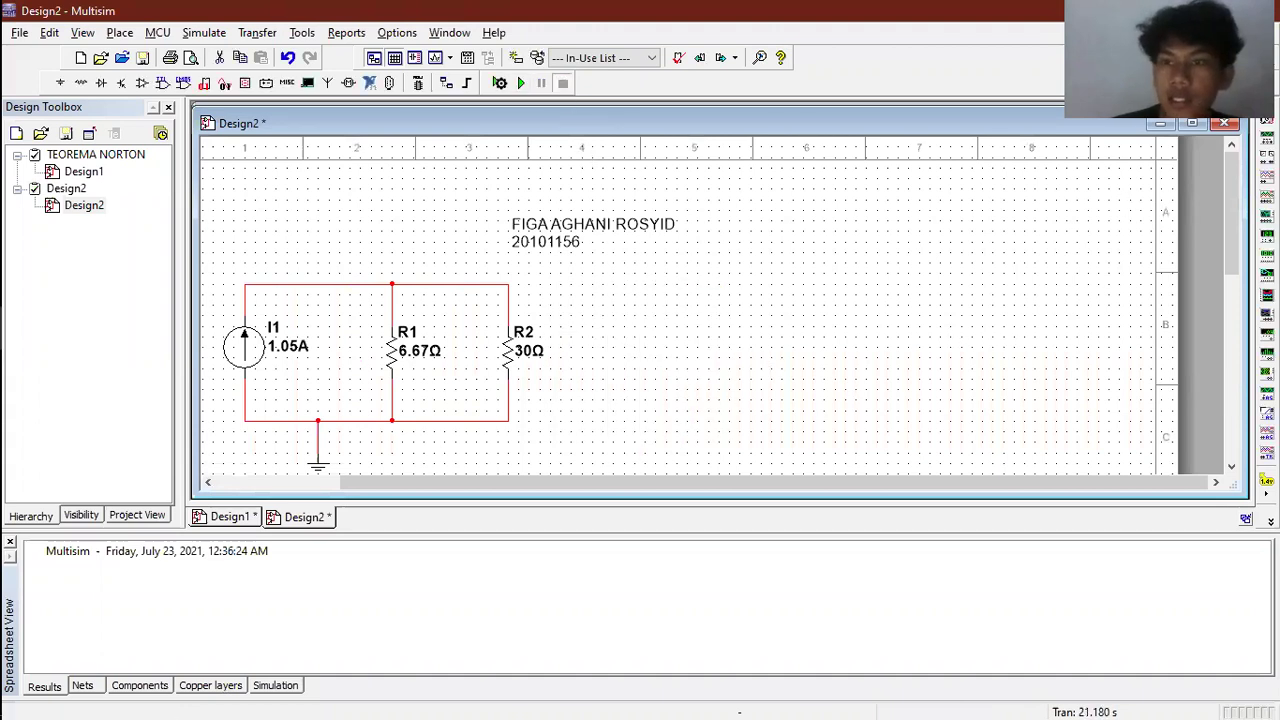
Step: Place a second multimeter beside R2 in the I1 current-source circuit, rotated 90° clockwise and lowered to the resistor's level
left_click(603, 373)
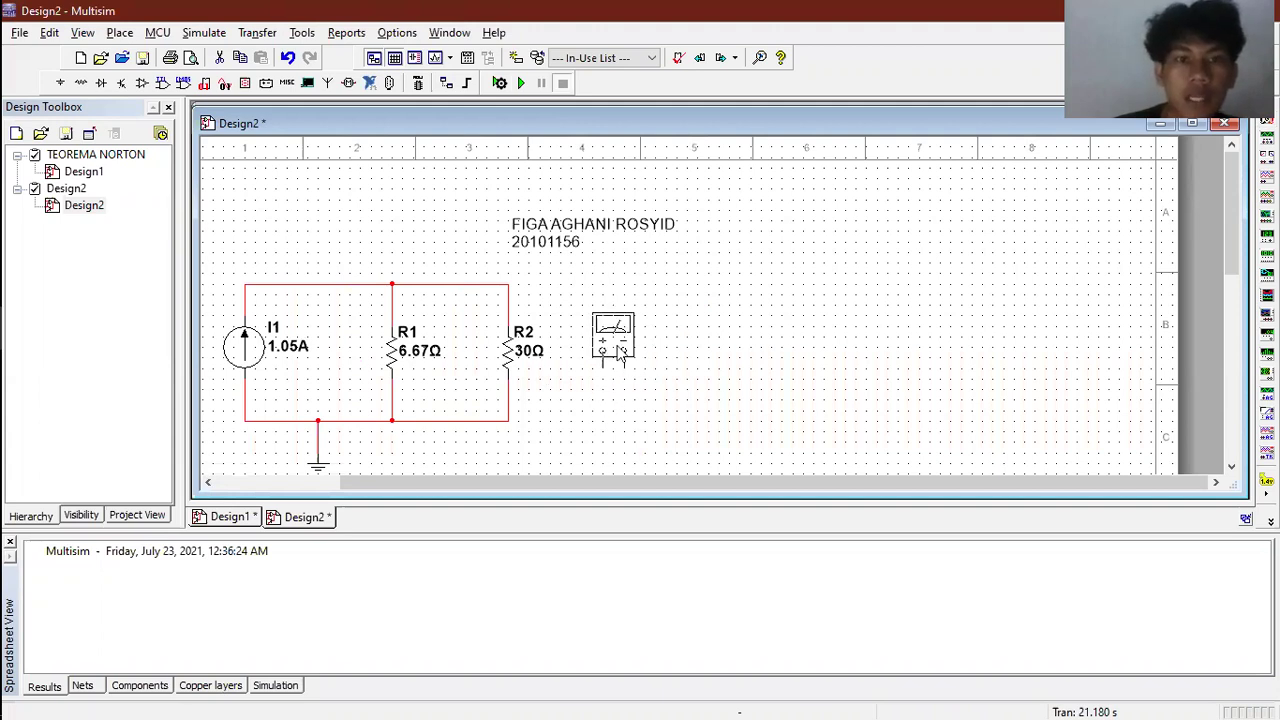
right_click(612, 335)
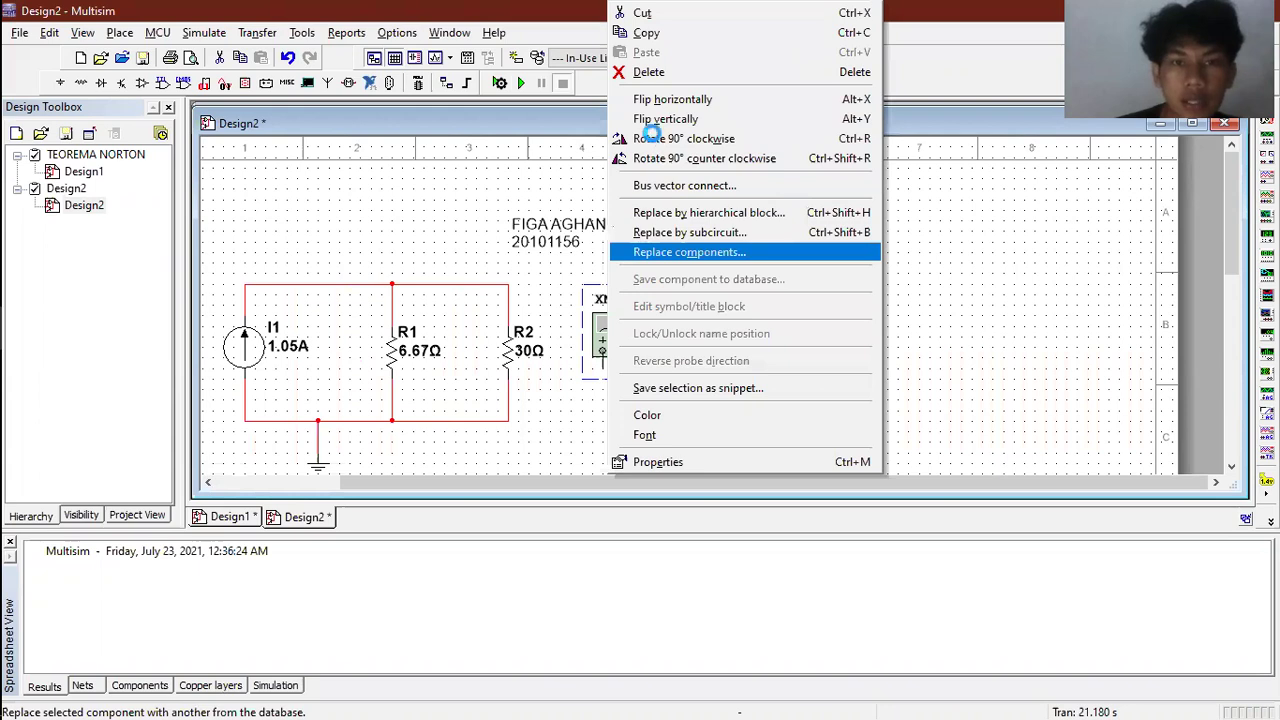
key("Escape")
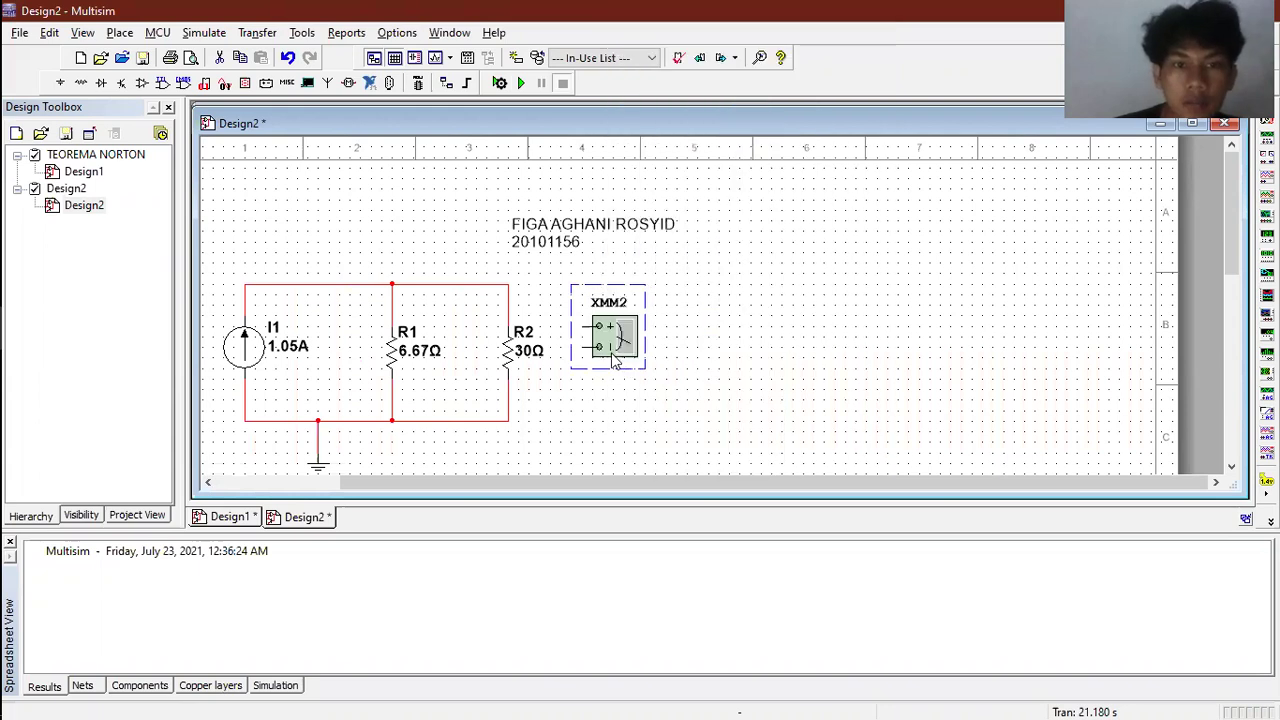
key("Down")
key("Down")
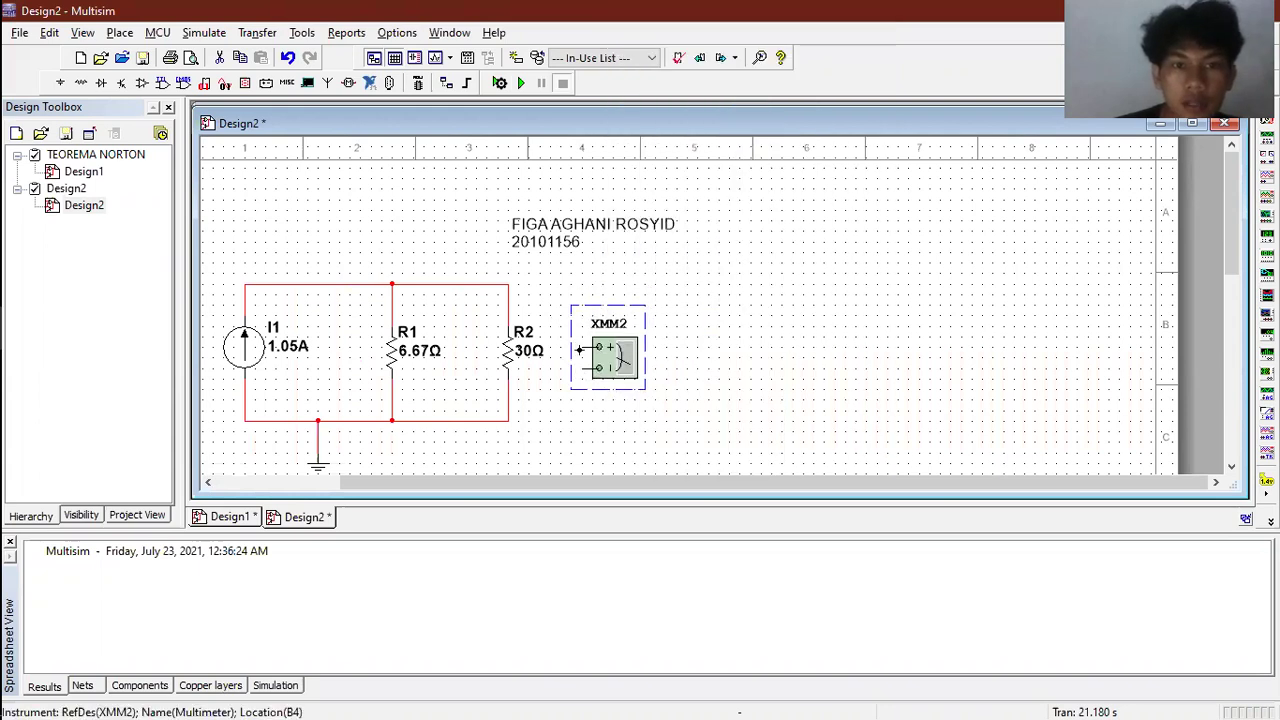
Step: Wire multimeter XMM2 in parallel with R2, its positive terminal to the wire above the resistor and its negative terminal to the wire below
left_click(580, 350)
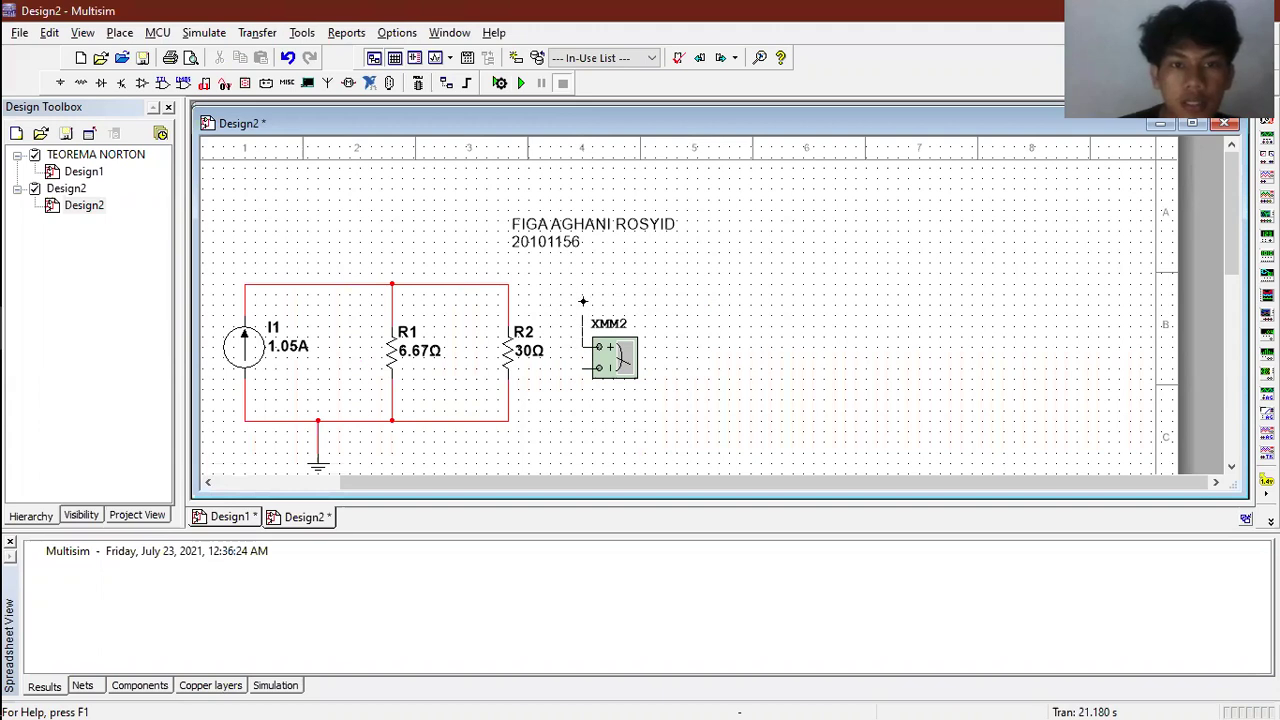
left_click(511, 305)
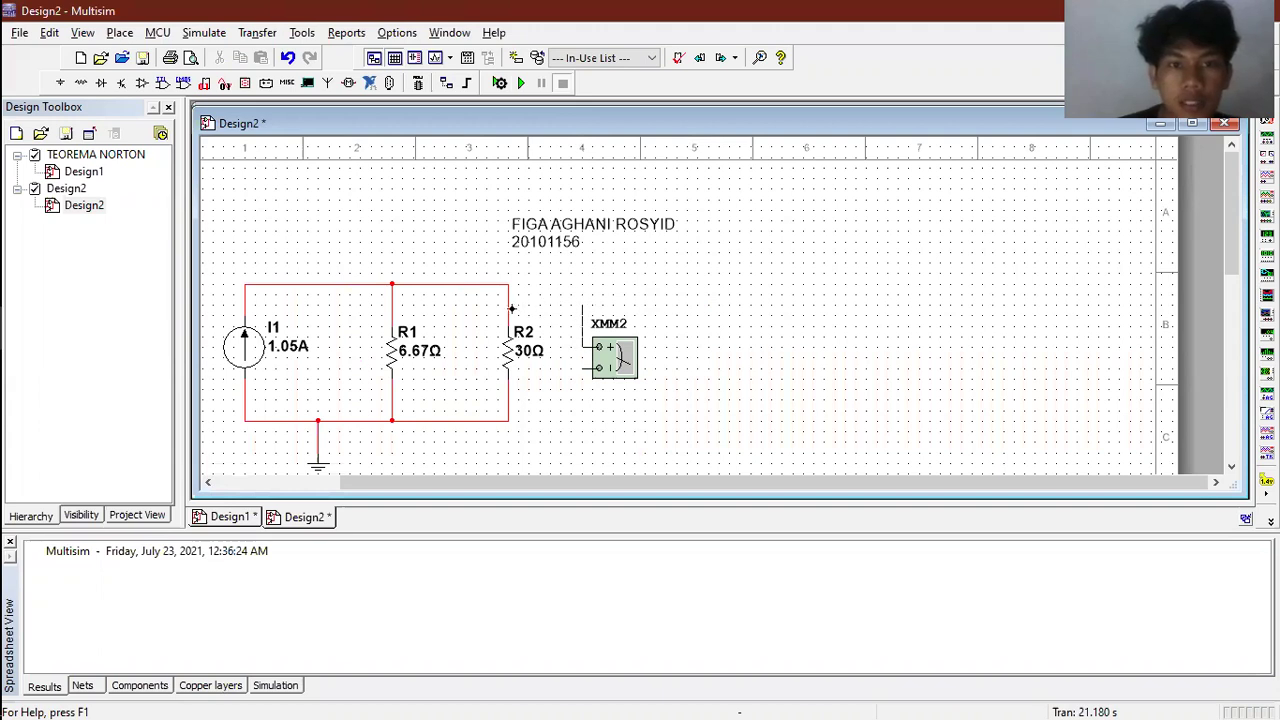
left_click(580, 366)
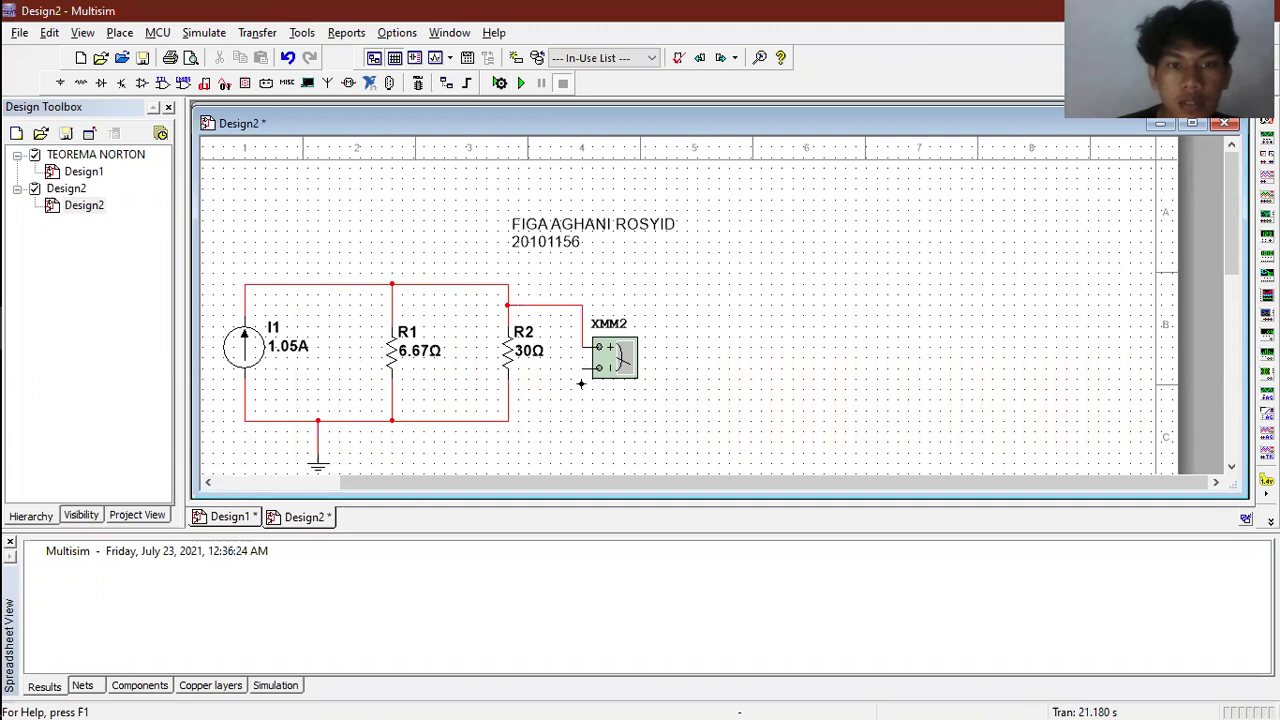
left_click(508, 397)
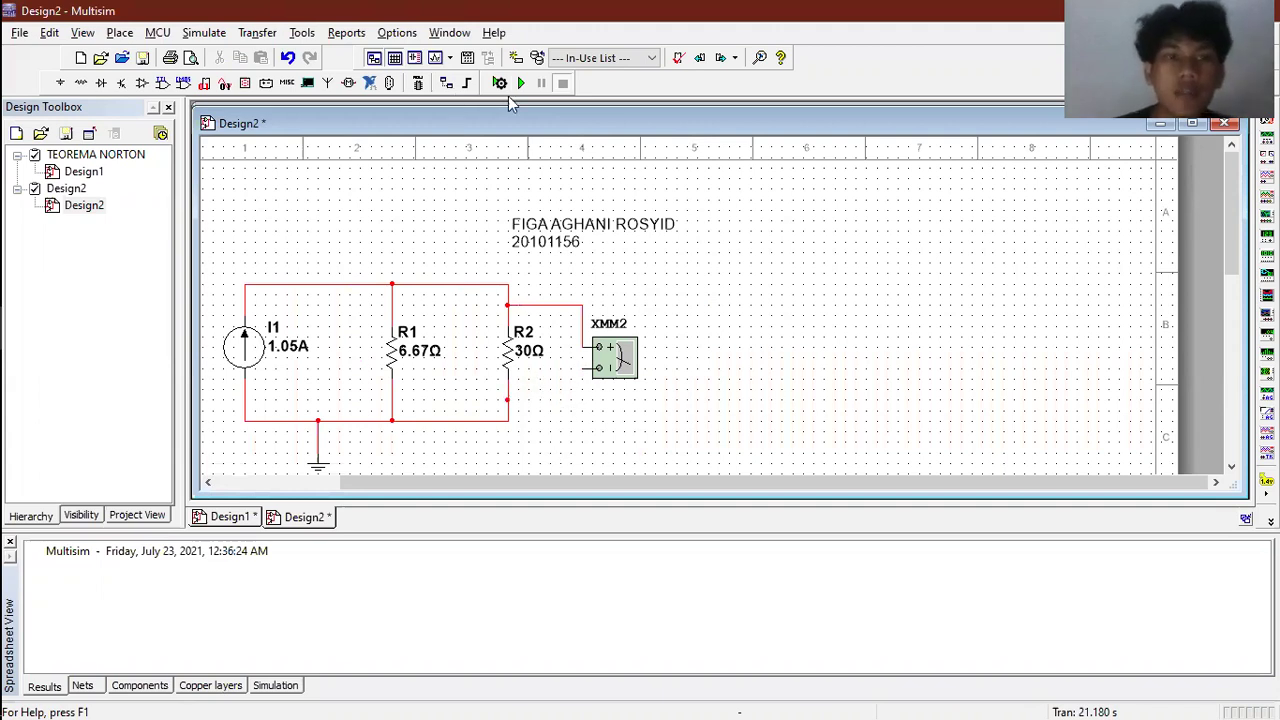
Step: Simulate Design2 to read XMM2's DC voltage across R2, and switch to the browser article to compare it with V total
left_click(516, 86)
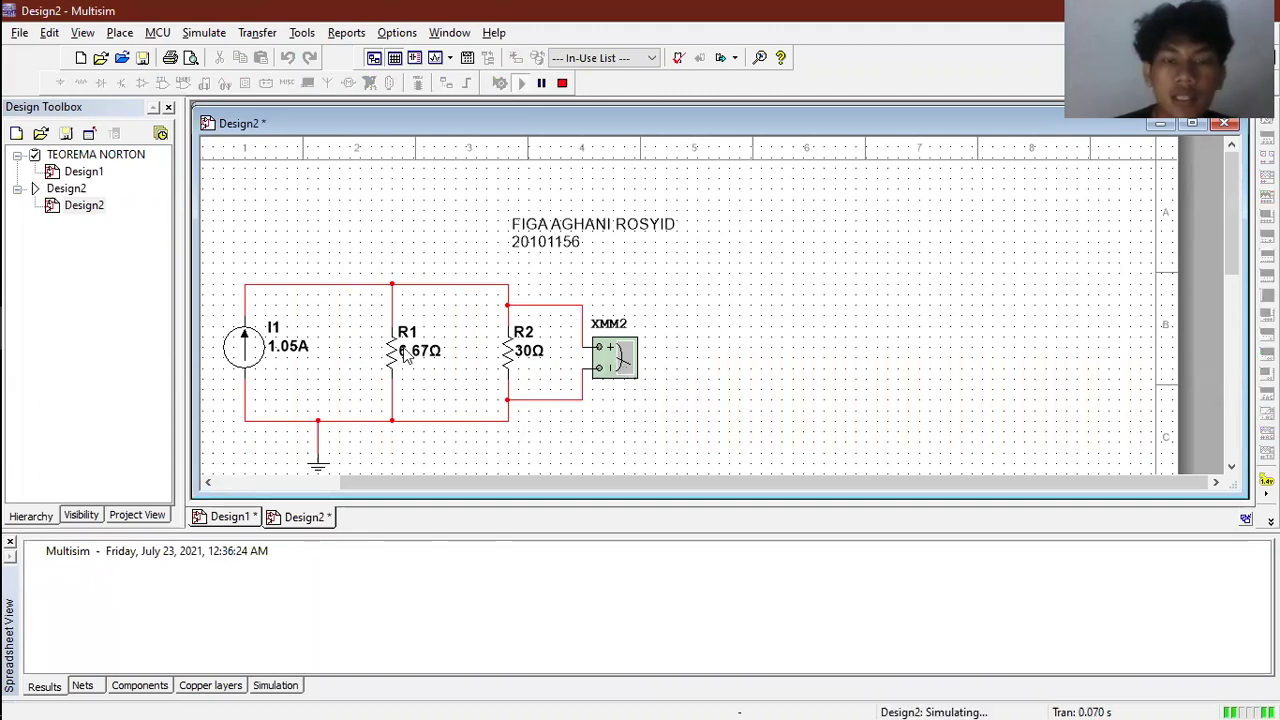
double_click(620, 358)
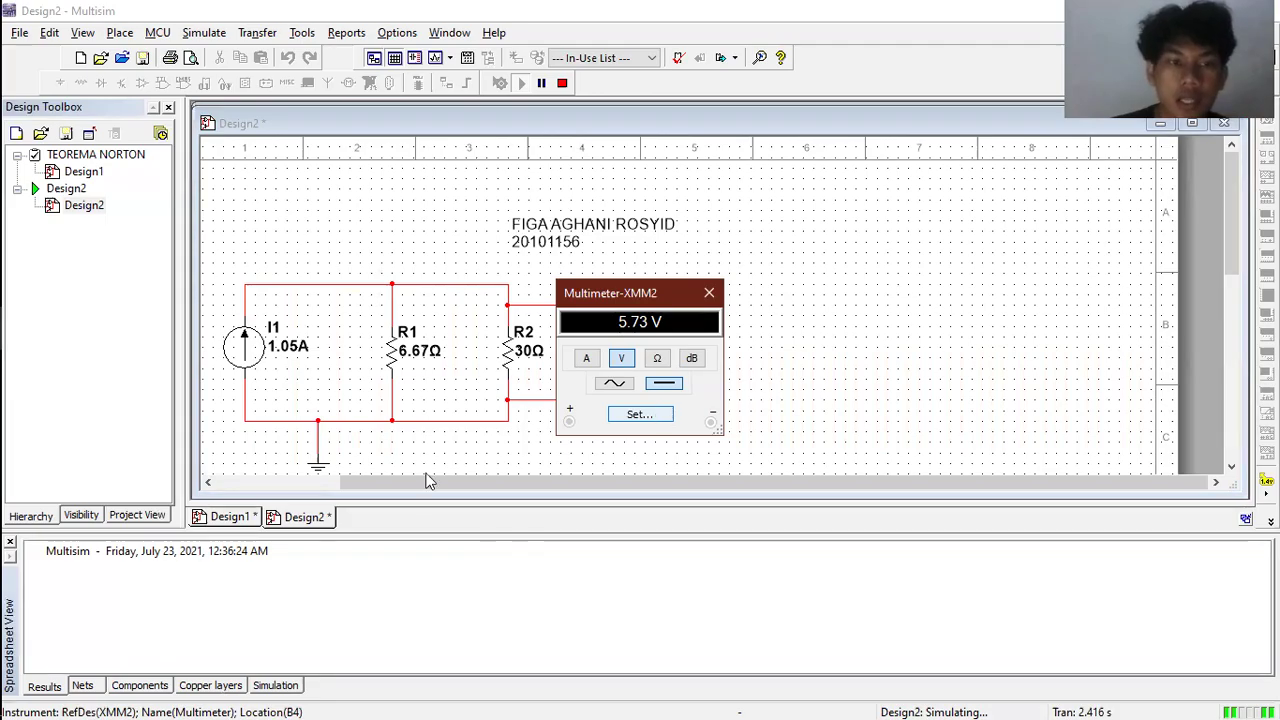
key("alt+Tab")
scroll(293, 449, "down", 1)
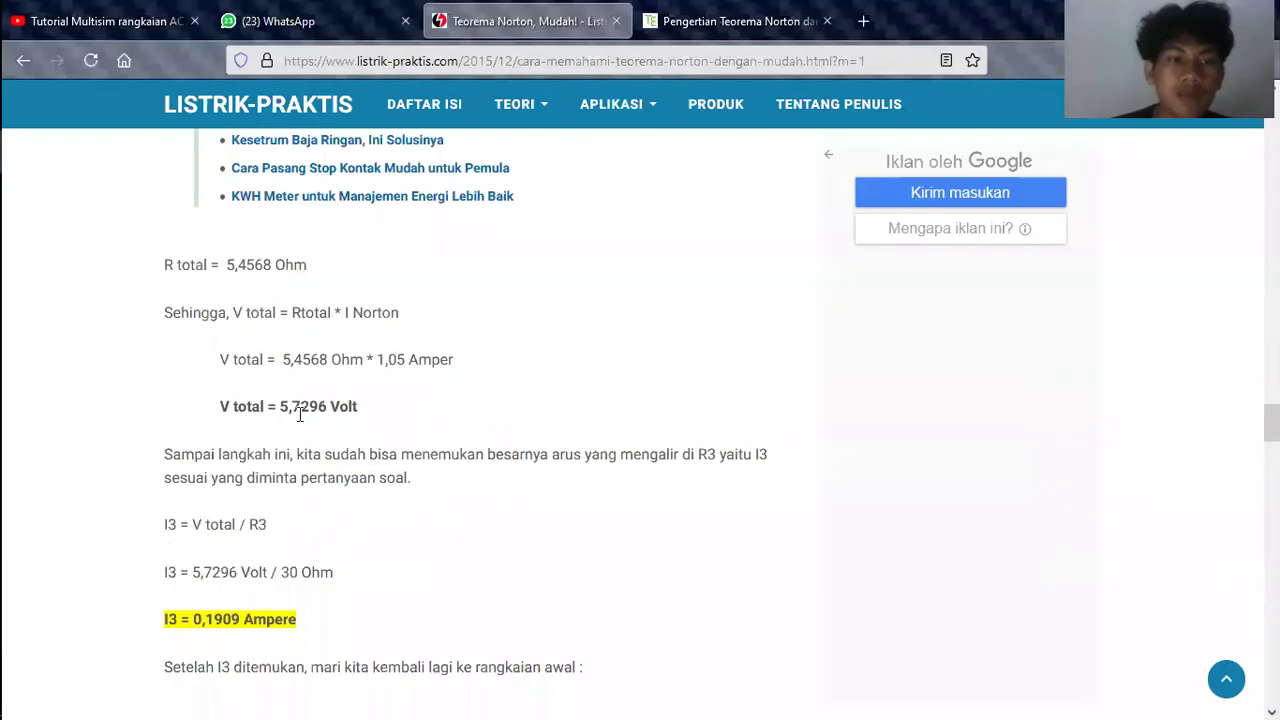
scroll(330, 511, "up", 1)
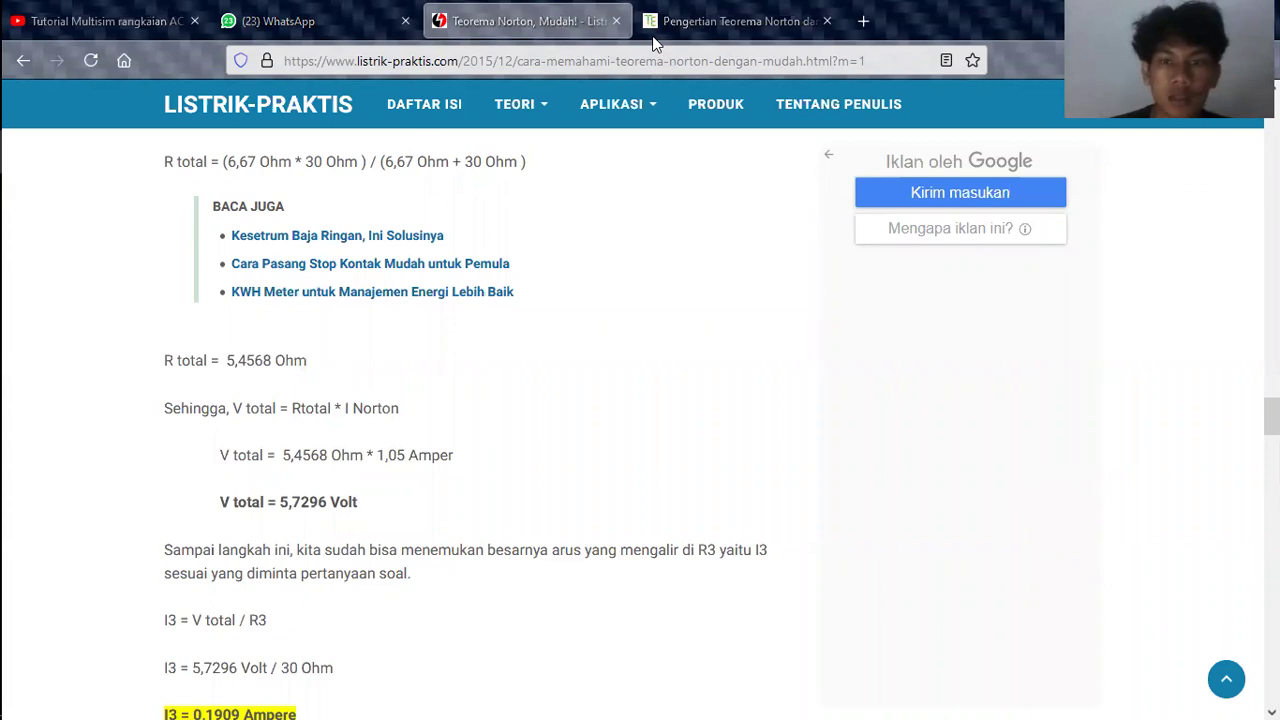
Step: Switch to the TEOREMA NORTON presentation in PowerPoint, start its slide show and advance to the "Menghitung R norton (Rno)" slide
key("alt+Tab")
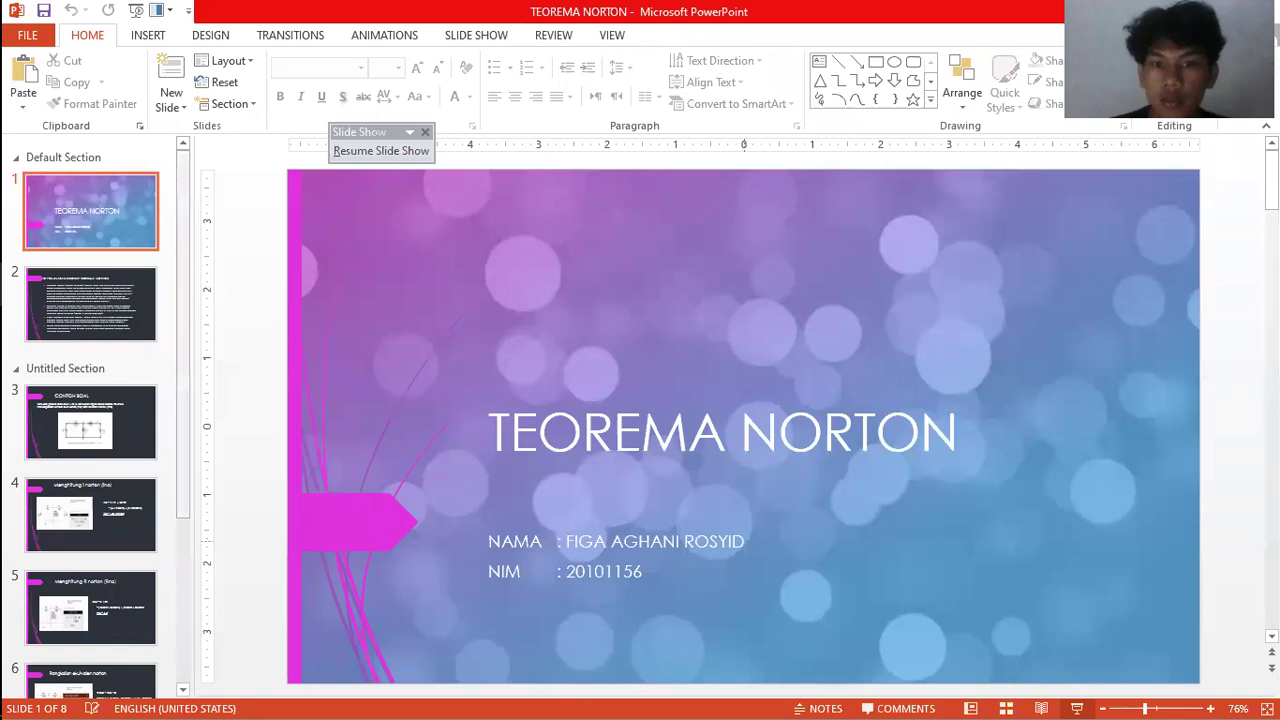
left_click(744, 500)
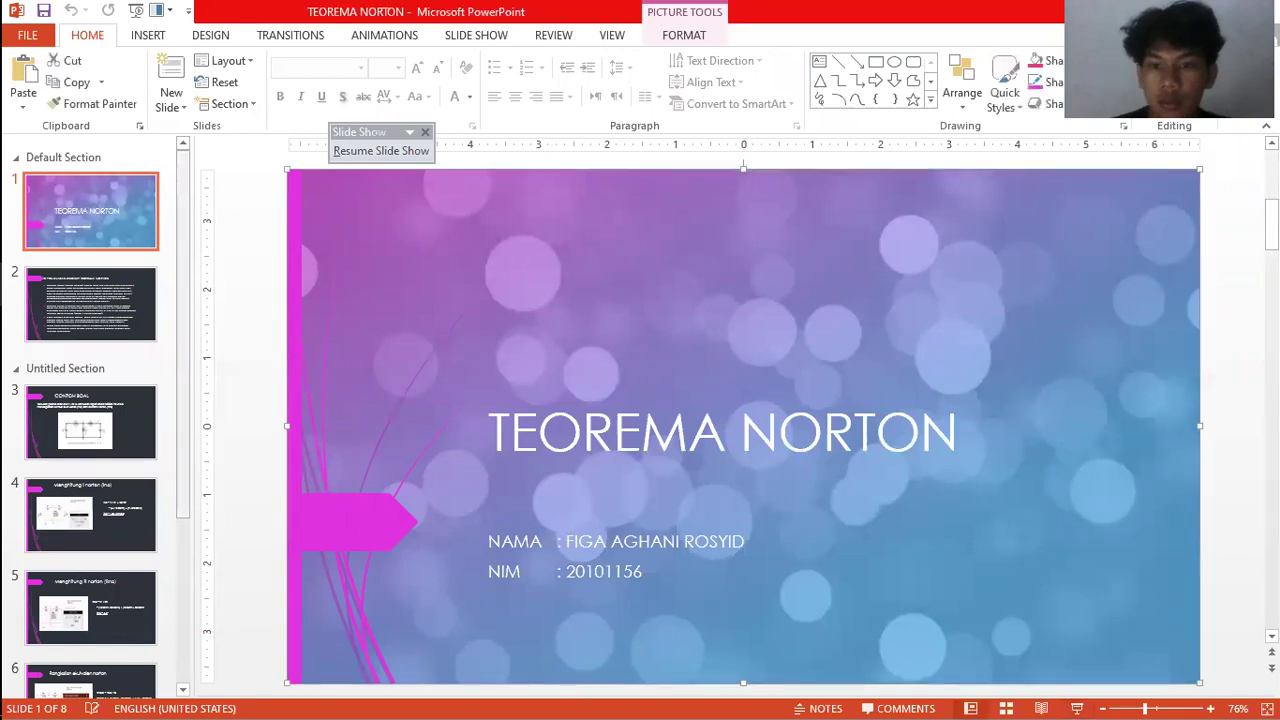
left_click(1077, 709)
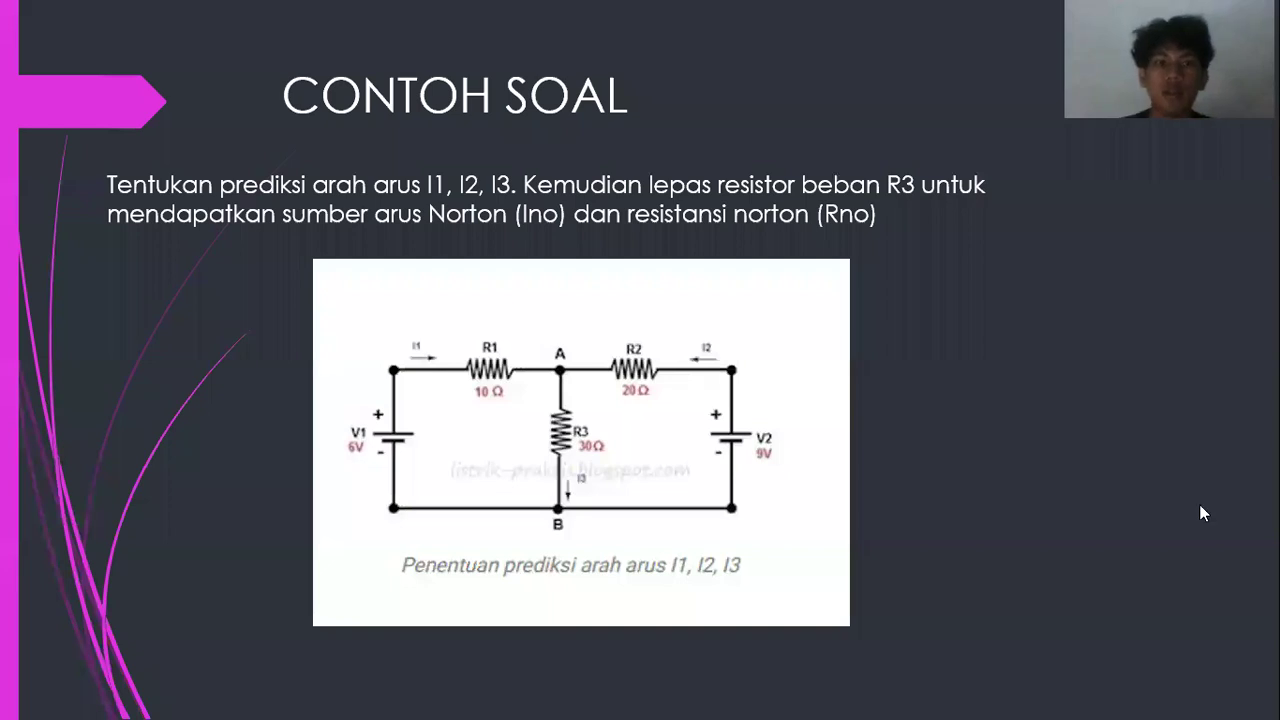
left_click(937, 426)
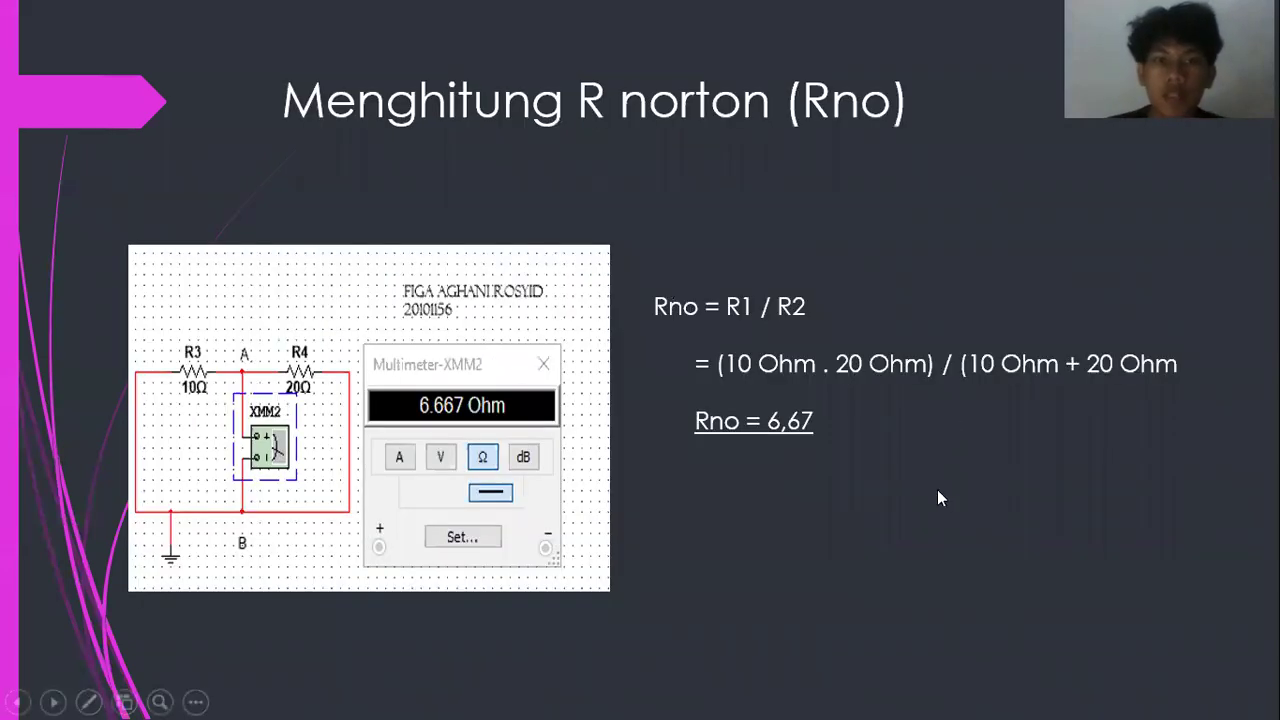